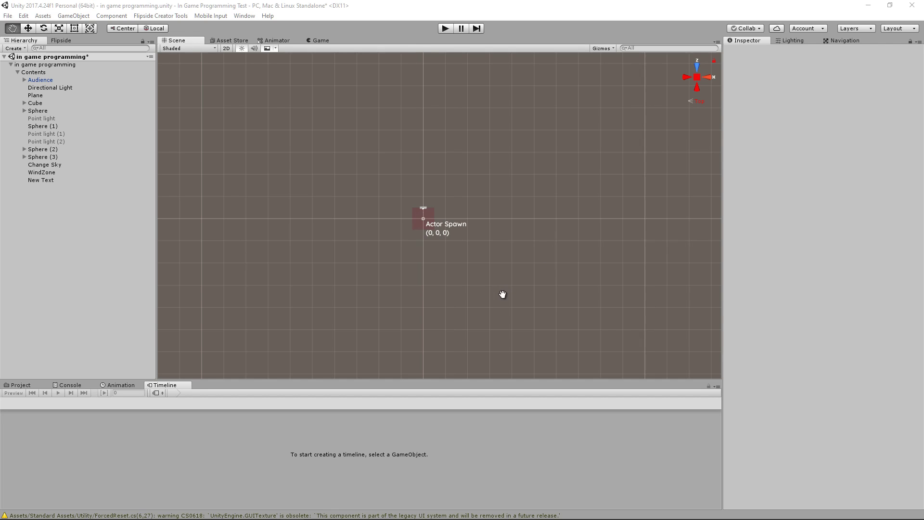
{"action": "scroll", "coordinate": [449, 291], "scroll_direction": "up", "scroll_amount": 4}
{"action": "scroll", "coordinate": [453, 292], "scroll_direction": "up", "scroll_amount": 4}
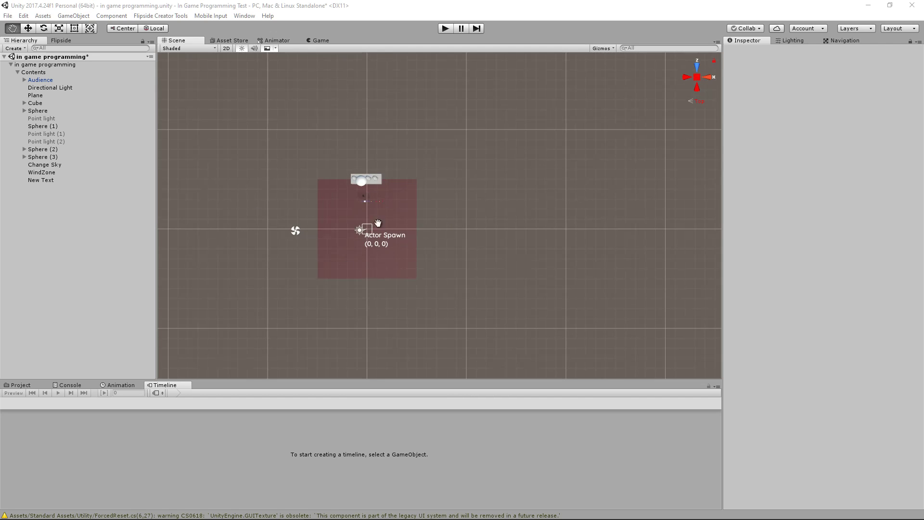
{"action": "scroll", "coordinate": [487, 236], "scroll_direction": "down", "scroll_amount": 6}
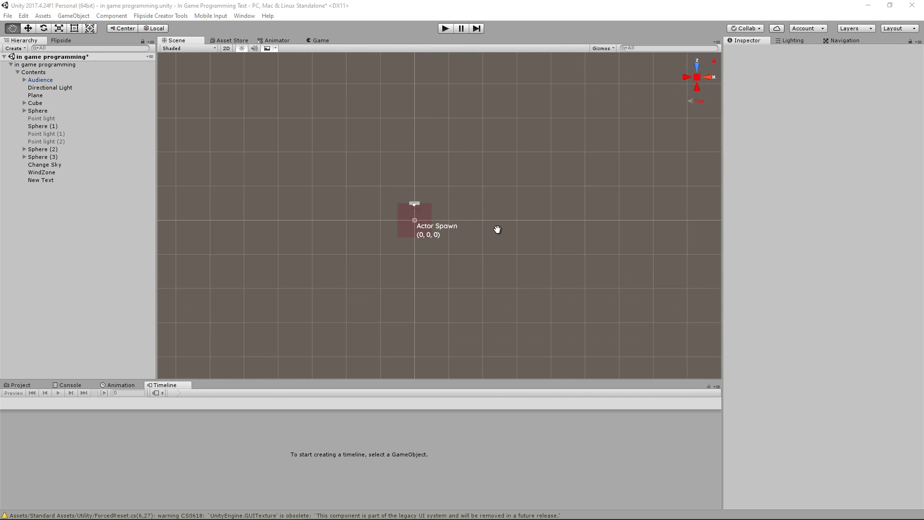
{"action": "scroll", "coordinate": [497, 229], "scroll_direction": "down", "scroll_amount": 1}
{"action": "scroll", "coordinate": [535, 243], "scroll_direction": "down", "scroll_amount": 1}
{"action": "scroll", "coordinate": [535, 244], "scroll_direction": "down", "scroll_amount": 3}
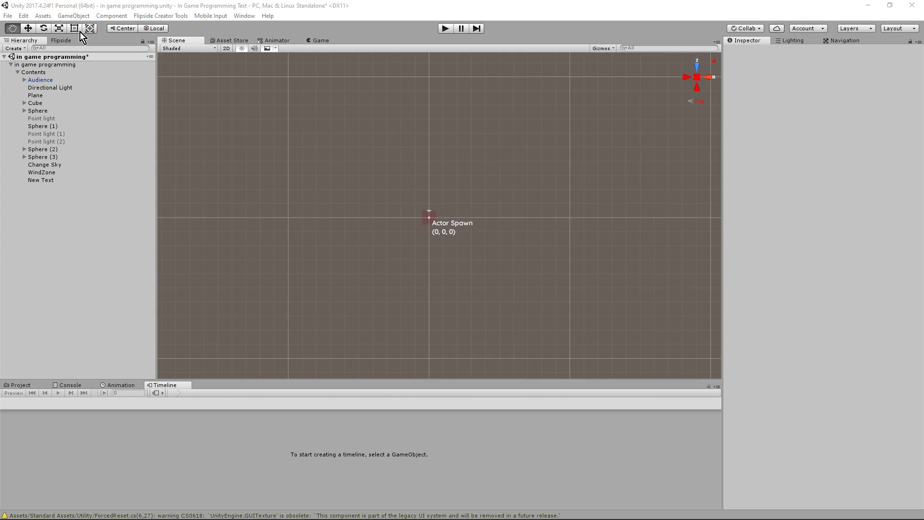
Add a new 3D Terrain object to the scene
{"action": "left_click", "coordinate": [73, 16]}
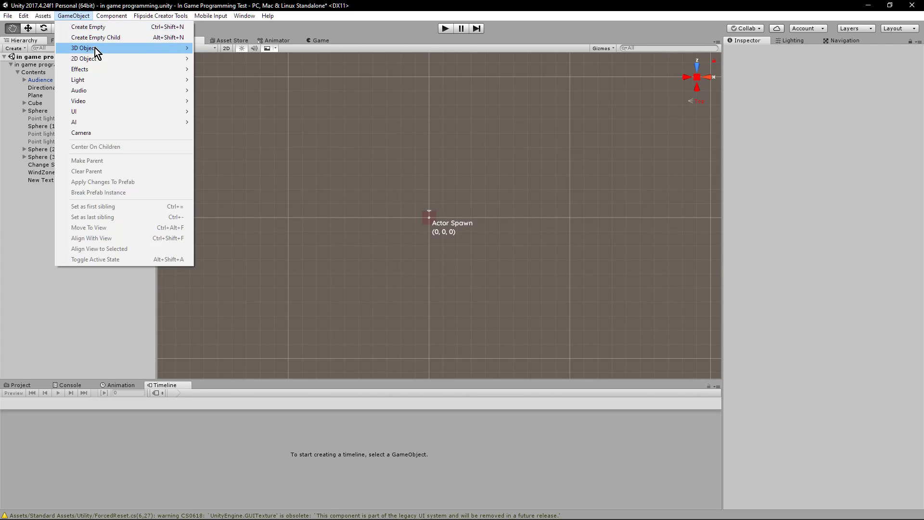
{"action": "mouse_move", "coordinate": [96, 51]}
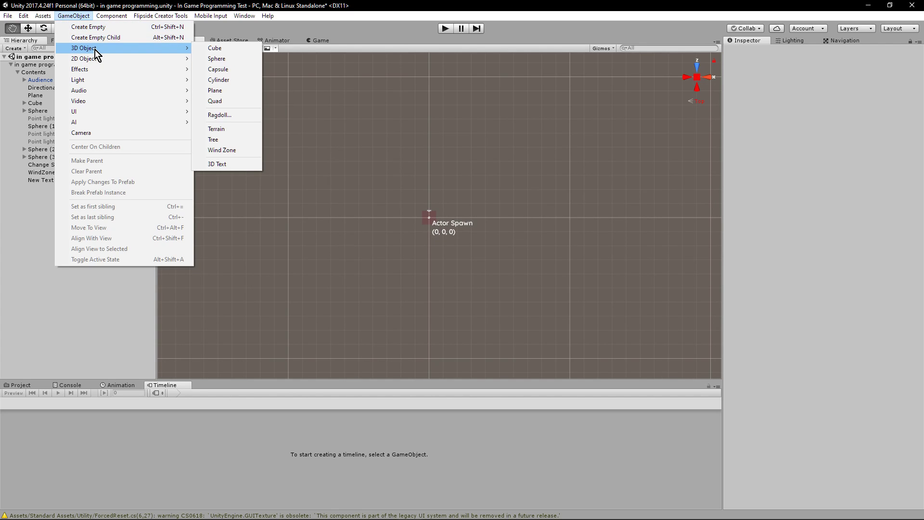
{"action": "left_click", "coordinate": [216, 129]}
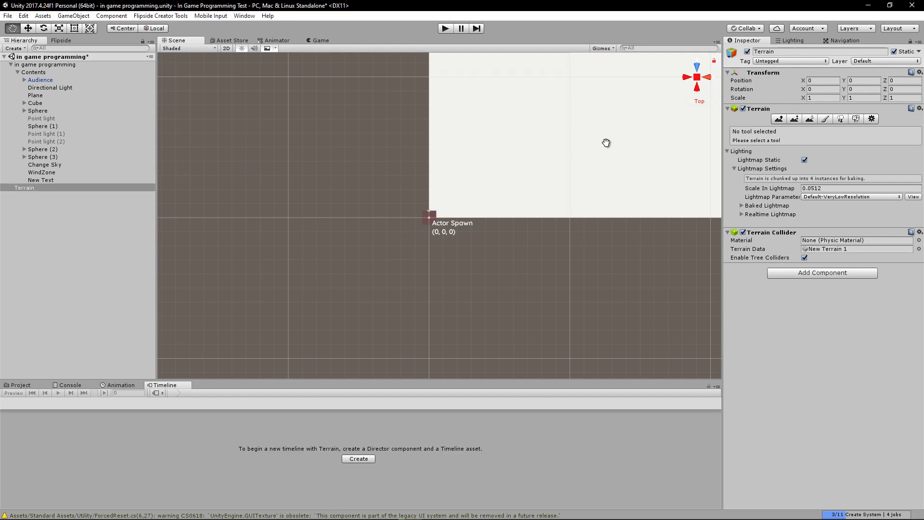
{"action": "scroll", "coordinate": [621, 164], "scroll_direction": "down", "scroll_amount": 2}
{"action": "scroll", "coordinate": [631, 170], "scroll_direction": "down", "scroll_amount": 5}
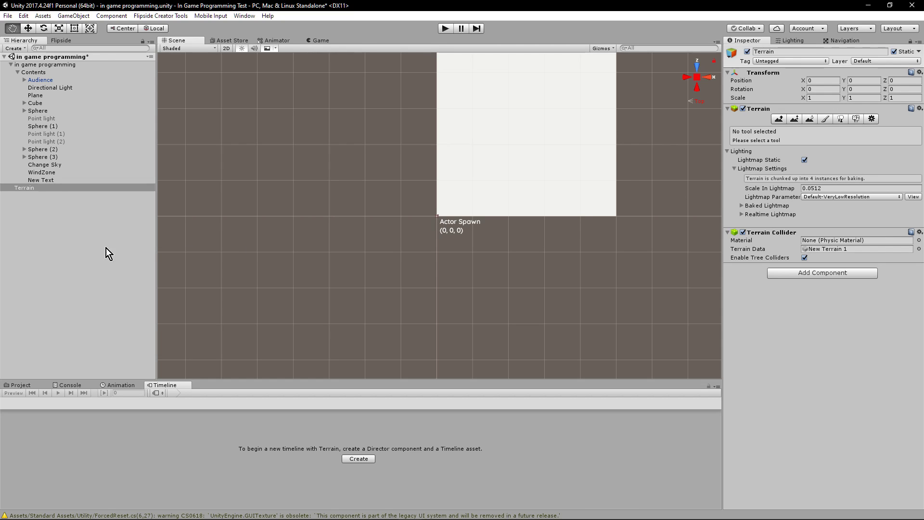
Create a new material named "Terrain Ground" in the project's Assets folder
{"action": "left_click", "coordinate": [21, 385]}
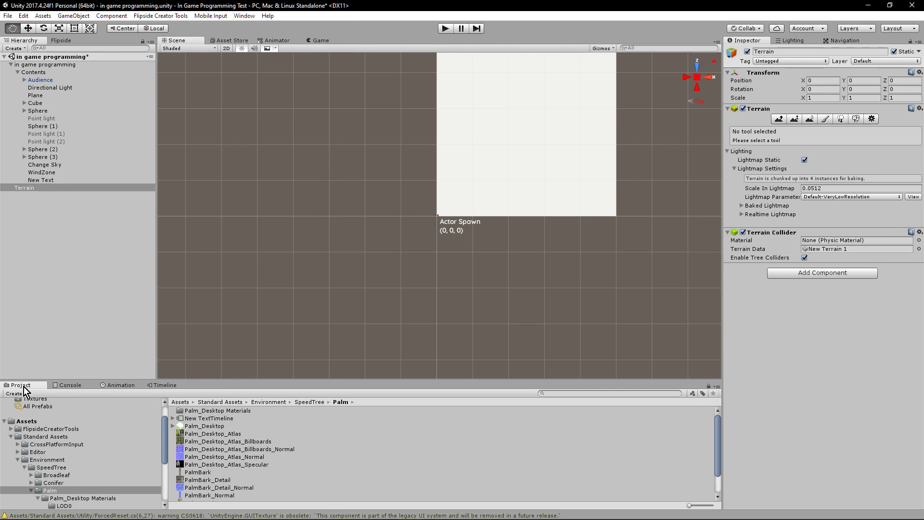
{"action": "left_click", "coordinate": [34, 421]}
{"action": "right_click", "coordinate": [39, 422]}
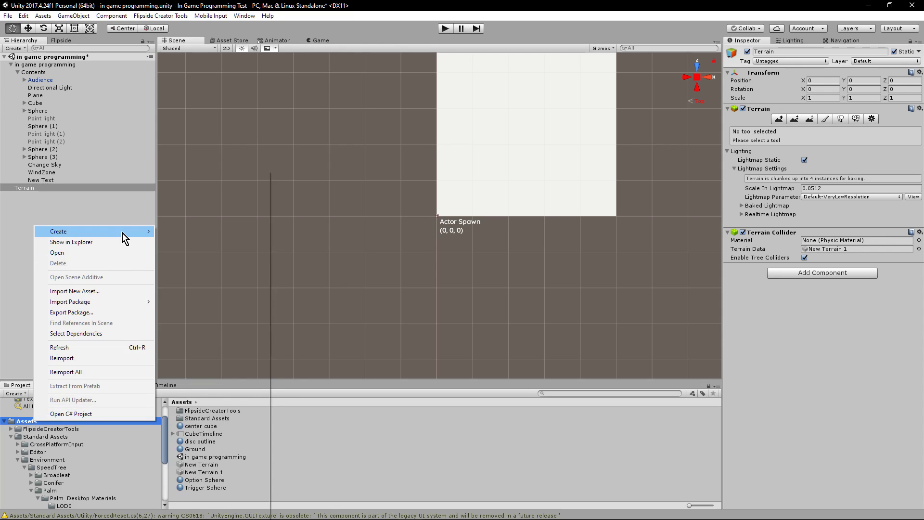
{"action": "mouse_move", "coordinate": [122, 233]}
{"action": "left_click", "coordinate": [217, 303]}
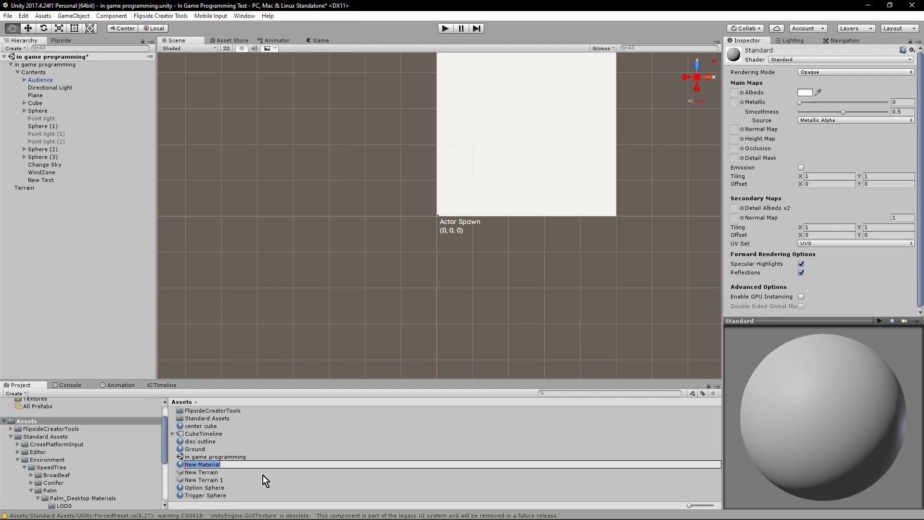
{"action": "type", "text": "Terrain Ground"}
{"action": "key", "text": "Return"}
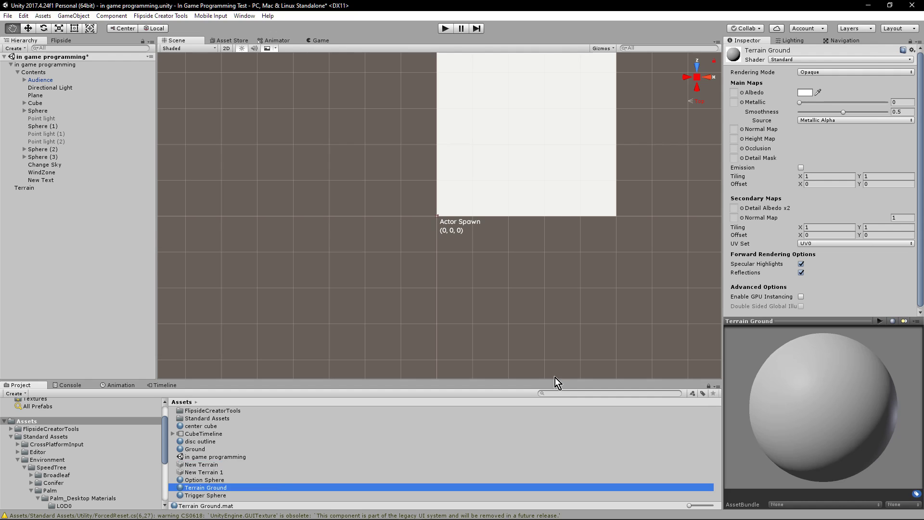
Set the Terrain Ground material's shader to Nature/Terrain/Diffuse
{"action": "left_click", "coordinate": [796, 60]}
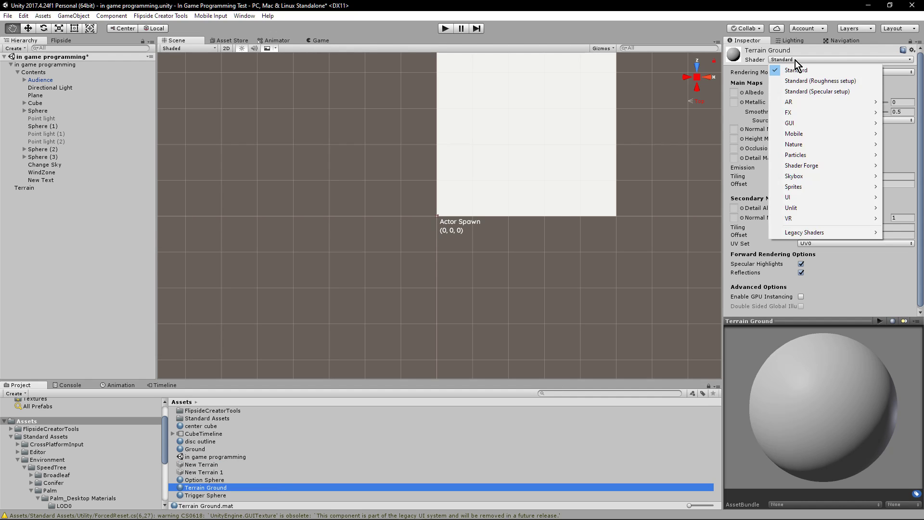
{"action": "mouse_move", "coordinate": [813, 145]}
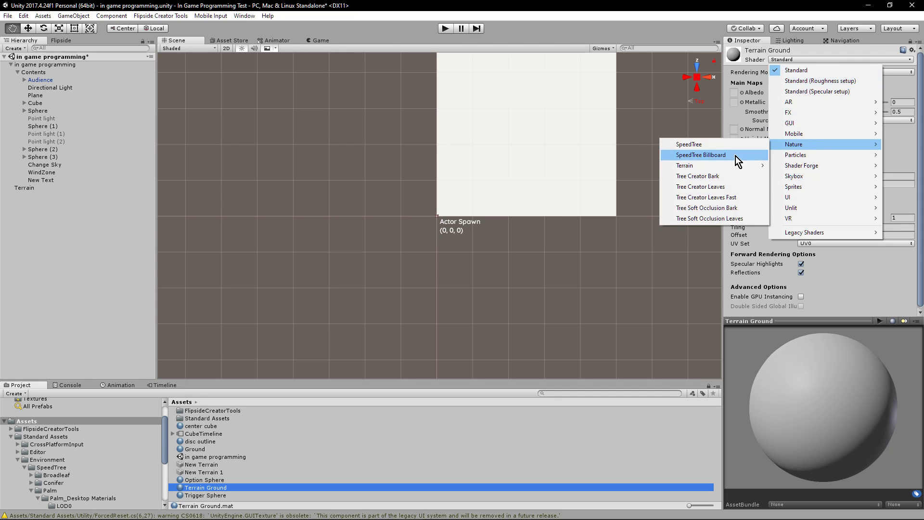
{"action": "mouse_move", "coordinate": [717, 166]}
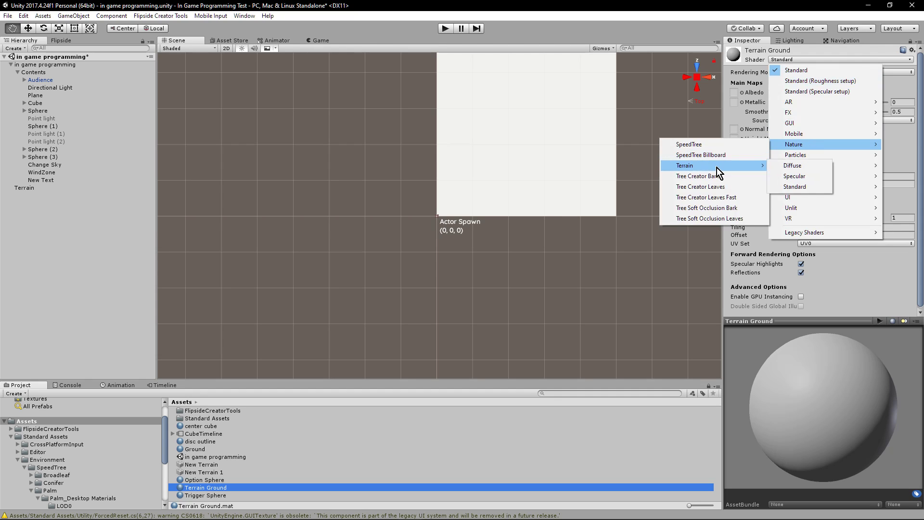
{"action": "left_click", "coordinate": [786, 169]}
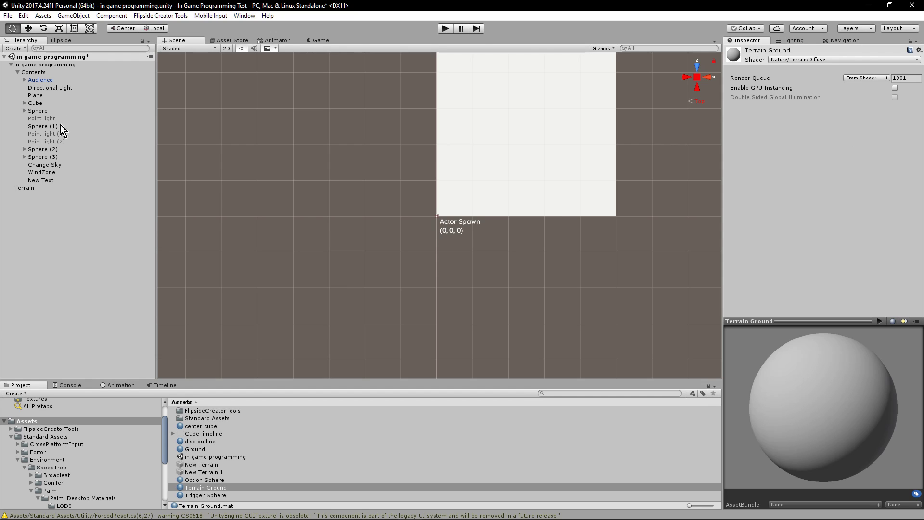
Set the Terrain object's material type to Custom and assign Terrain Ground as its custom material
{"action": "left_click", "coordinate": [30, 188]}
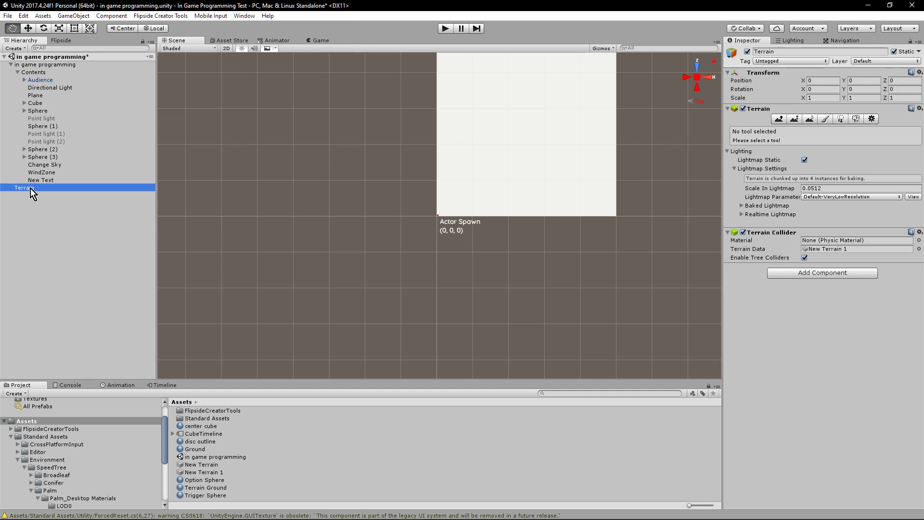
{"action": "left_click", "coordinate": [872, 119]}
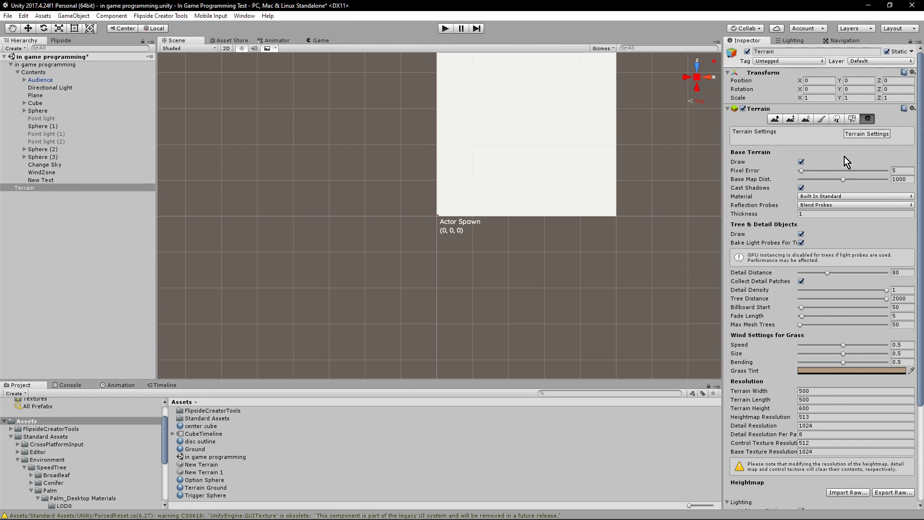
{"action": "left_click", "coordinate": [836, 196]}
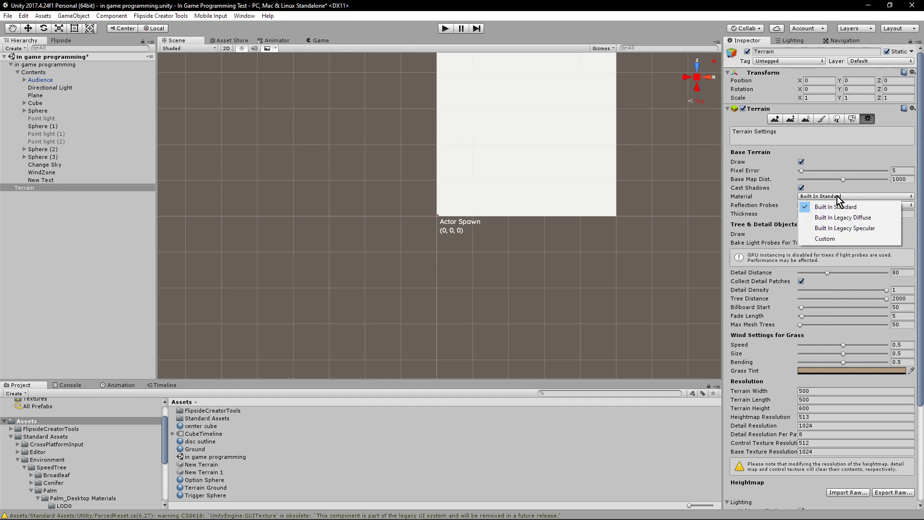
{"action": "left_click", "coordinate": [835, 236]}
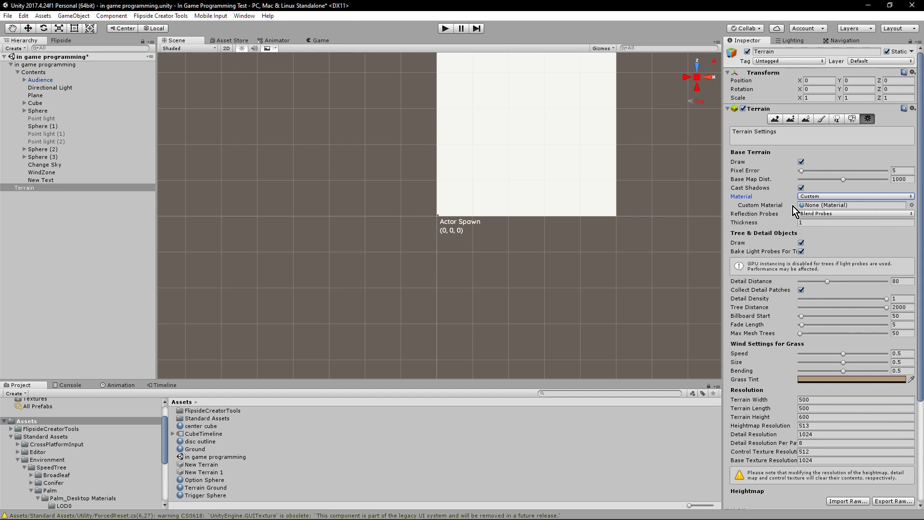
{"action": "left_click", "coordinate": [911, 204]}
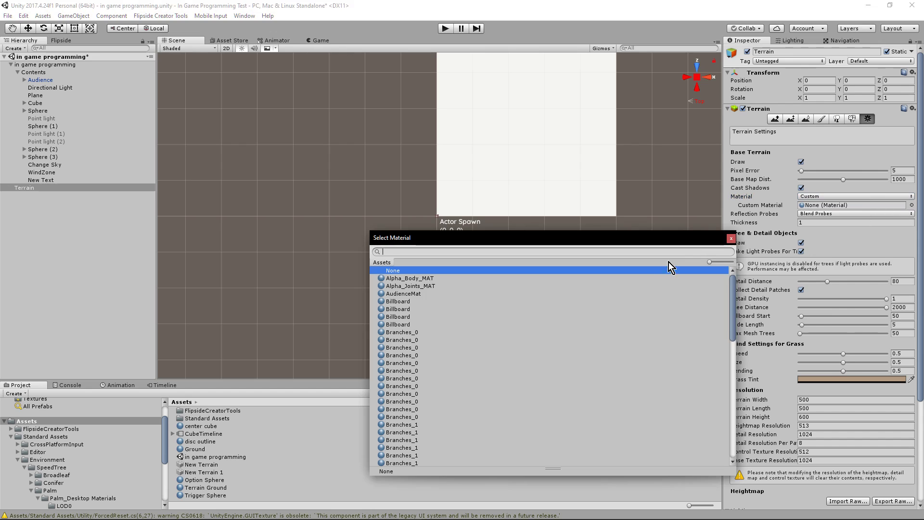
{"action": "scroll", "coordinate": [471, 332], "scroll_direction": "down", "scroll_amount": 15}
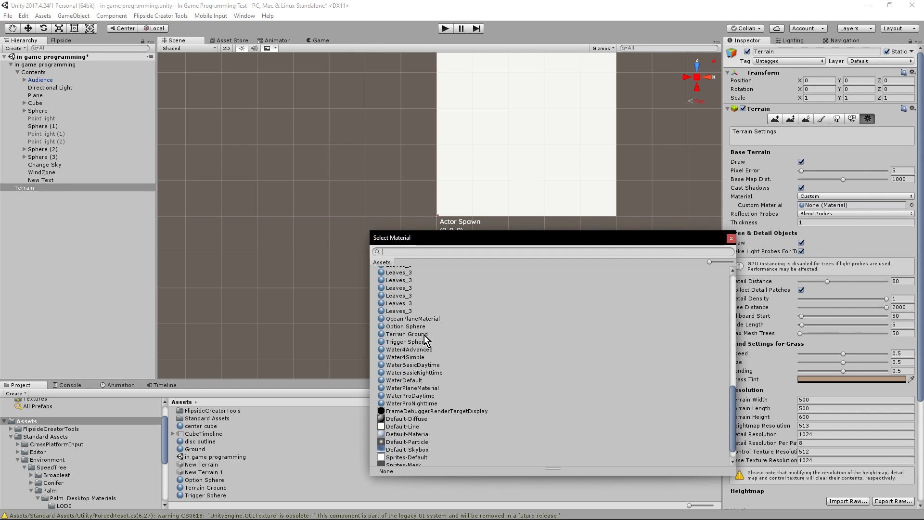
{"action": "left_click", "coordinate": [407, 334]}
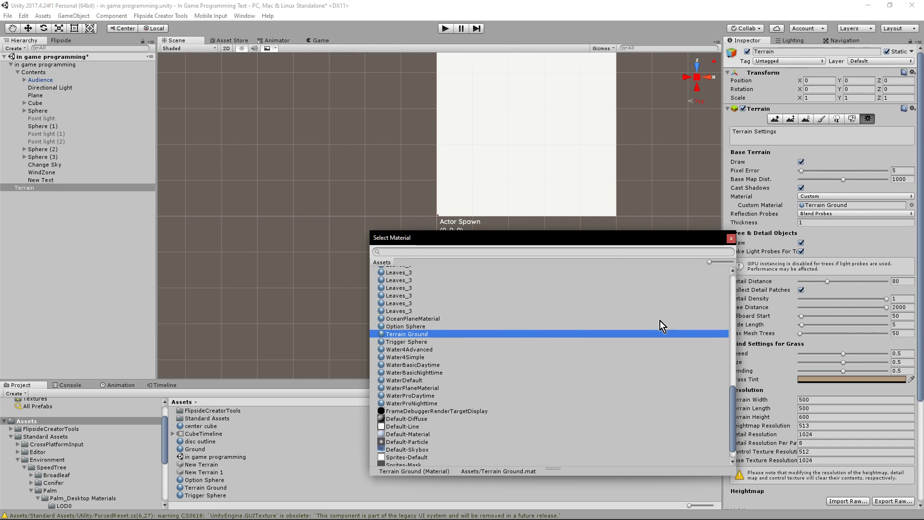
{"action": "left_click", "coordinate": [730, 238]}
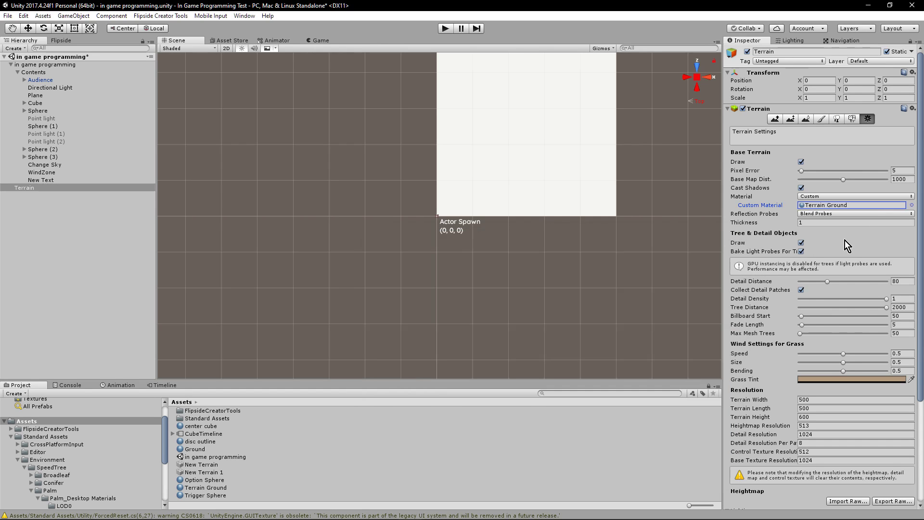
{"action": "scroll", "coordinate": [566, 192], "scroll_direction": "up", "scroll_amount": 2}
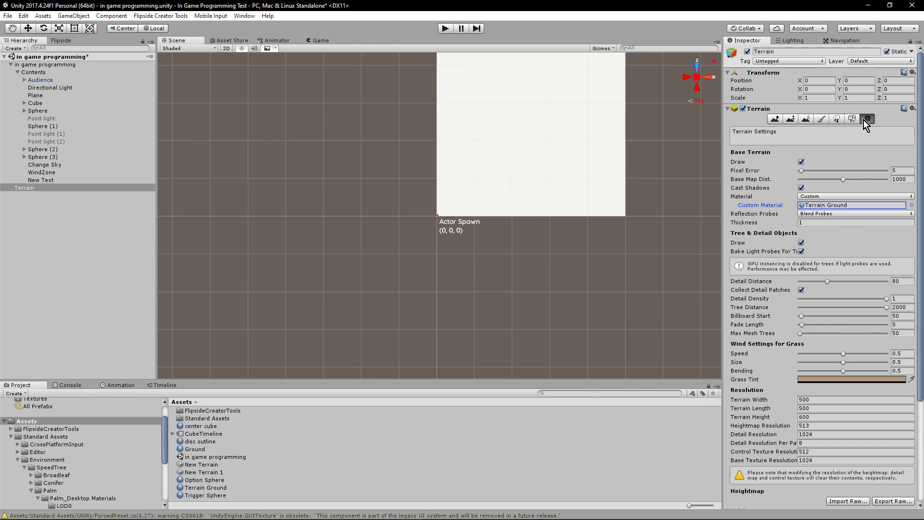
Review the shader choice of the Terrain Ground material without changing it
{"action": "left_click", "coordinate": [837, 119]}
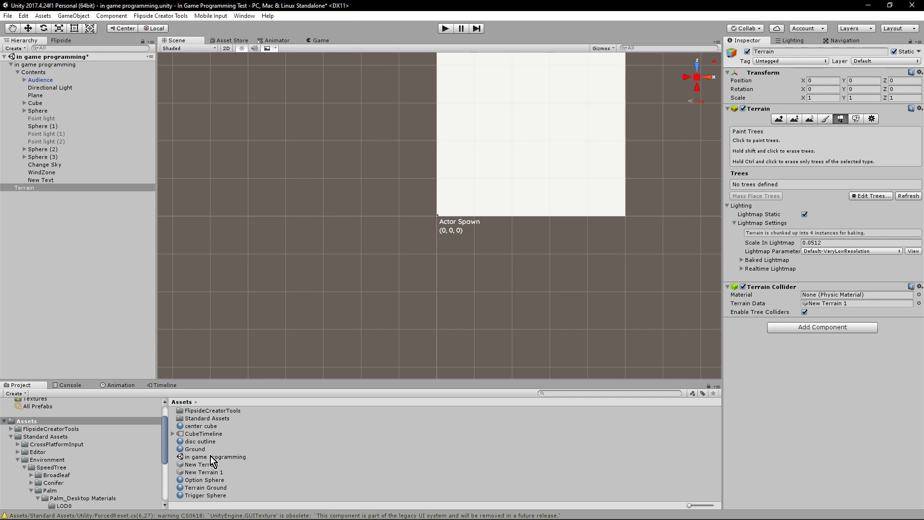
{"action": "left_click", "coordinate": [237, 488]}
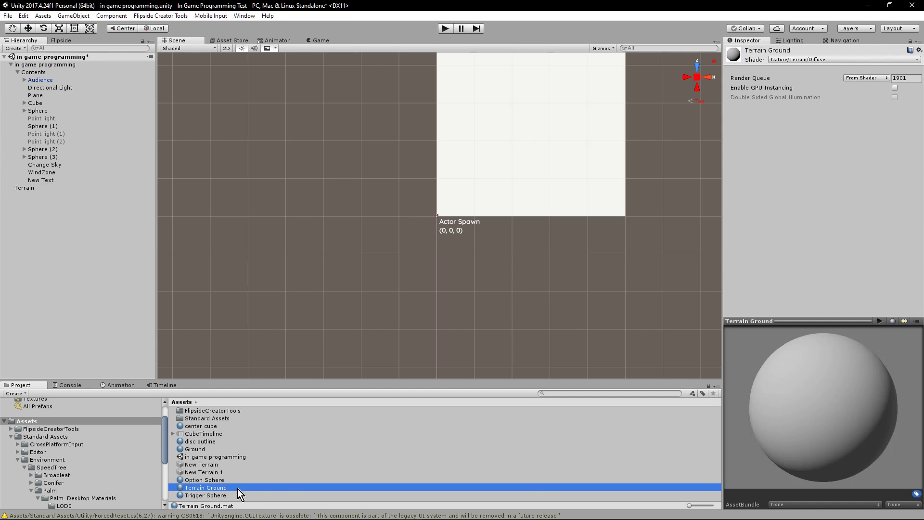
{"action": "left_click", "coordinate": [806, 60]}
{"action": "left_click", "coordinate": [748, 123]}
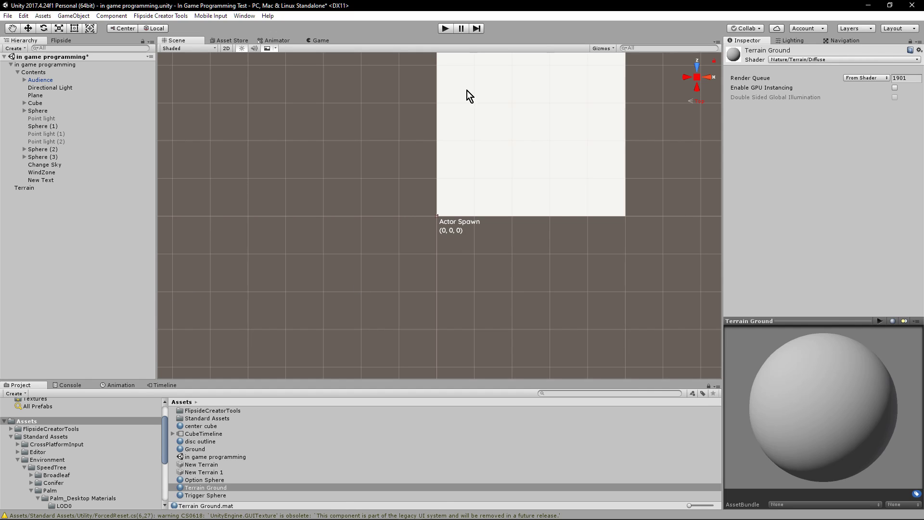
Start adding a paint texture to the Terrain object and choose SandAlbedo as its splat texture
{"action": "left_click", "coordinate": [26, 187]}
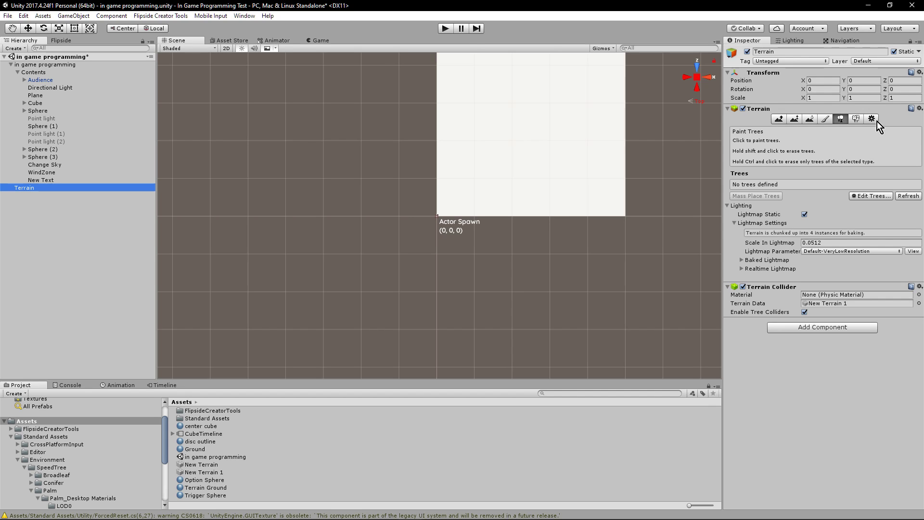
{"action": "left_click", "coordinate": [824, 120]}
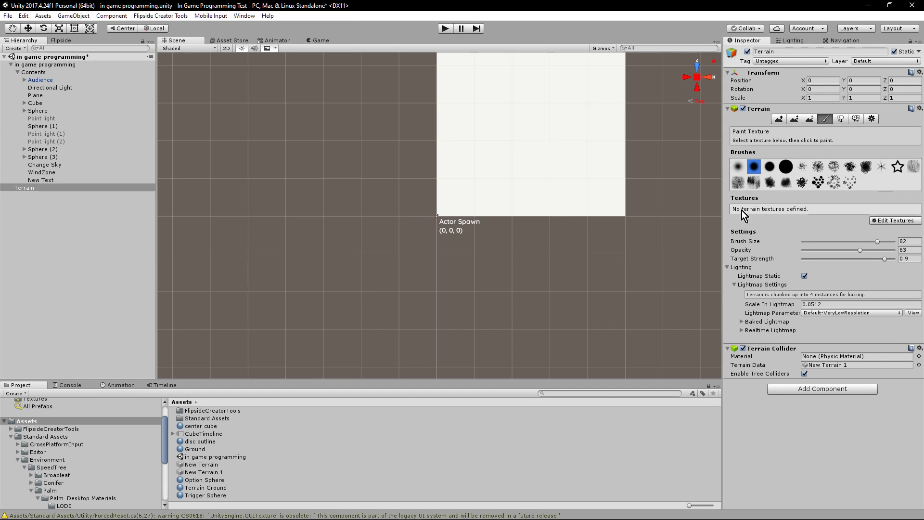
{"action": "left_click", "coordinate": [890, 222]}
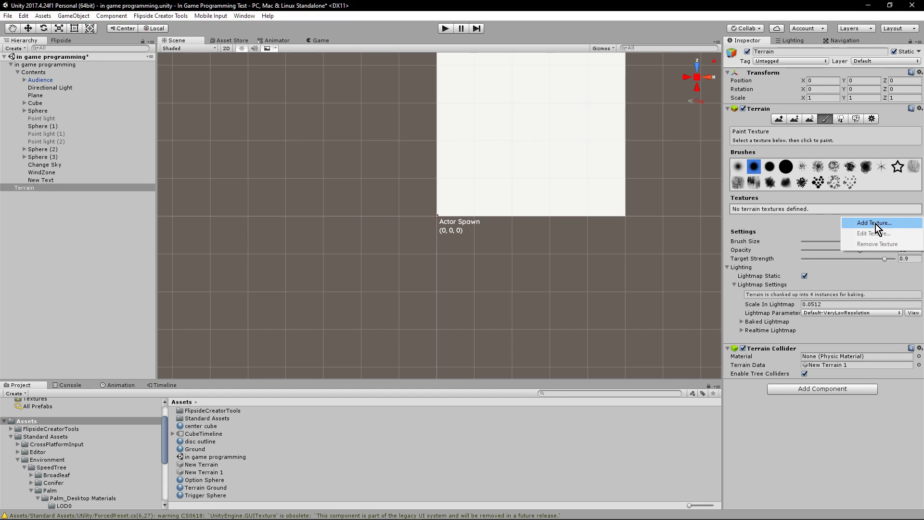
{"action": "left_click", "coordinate": [876, 224]}
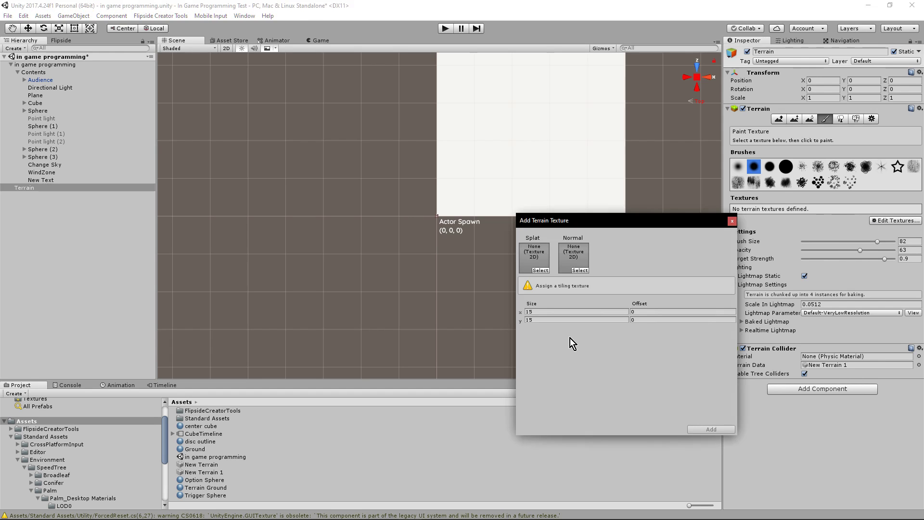
{"action": "left_click", "coordinate": [540, 271]}
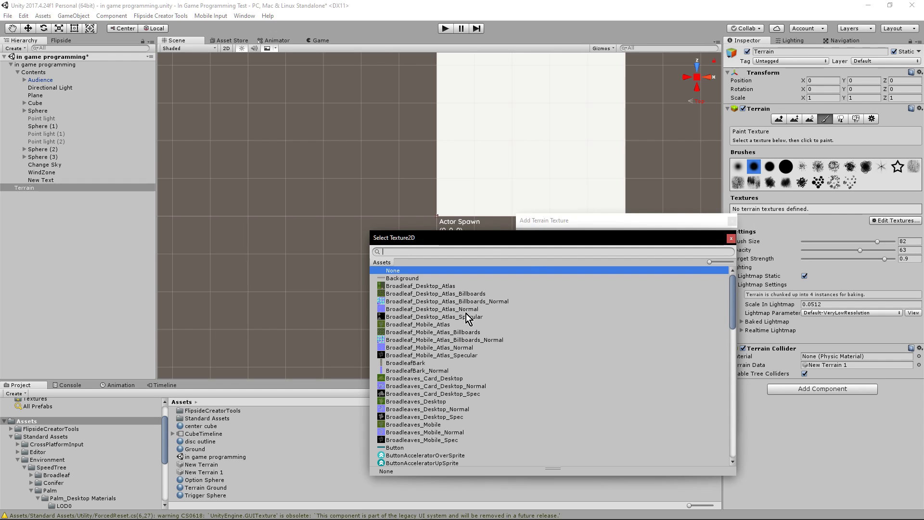
{"action": "scroll", "coordinate": [516, 322], "scroll_direction": "down", "scroll_amount": 5}
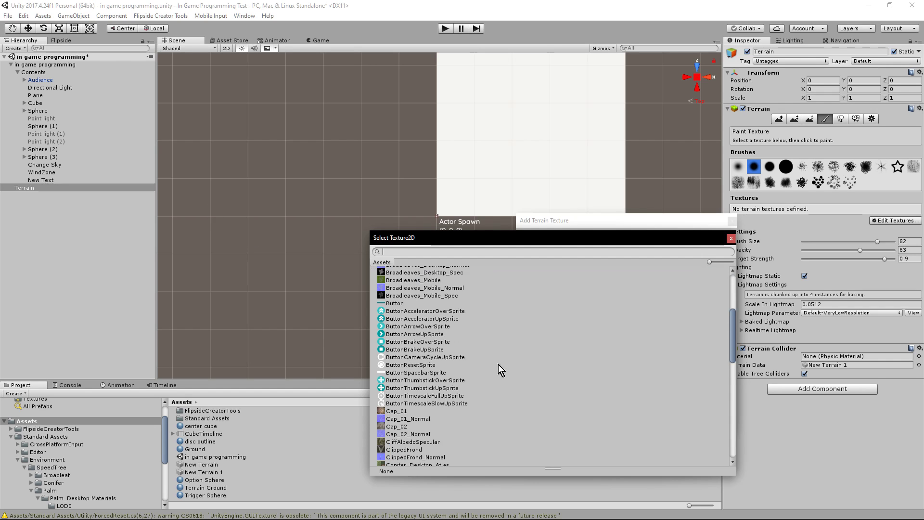
{"action": "scroll", "coordinate": [473, 352], "scroll_direction": "down", "scroll_amount": 4}
{"action": "scroll", "coordinate": [471, 350], "scroll_direction": "down", "scroll_amount": 3}
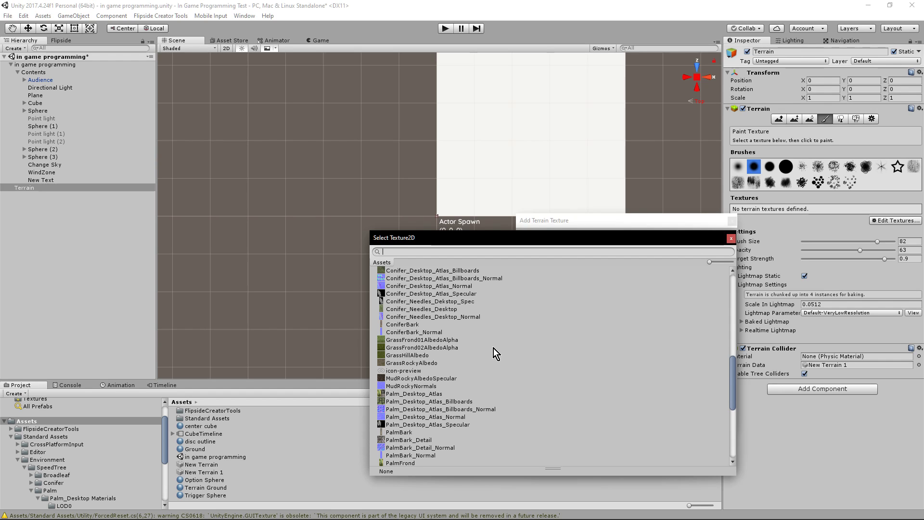
{"action": "scroll", "coordinate": [493, 348], "scroll_direction": "down", "scroll_amount": 4}
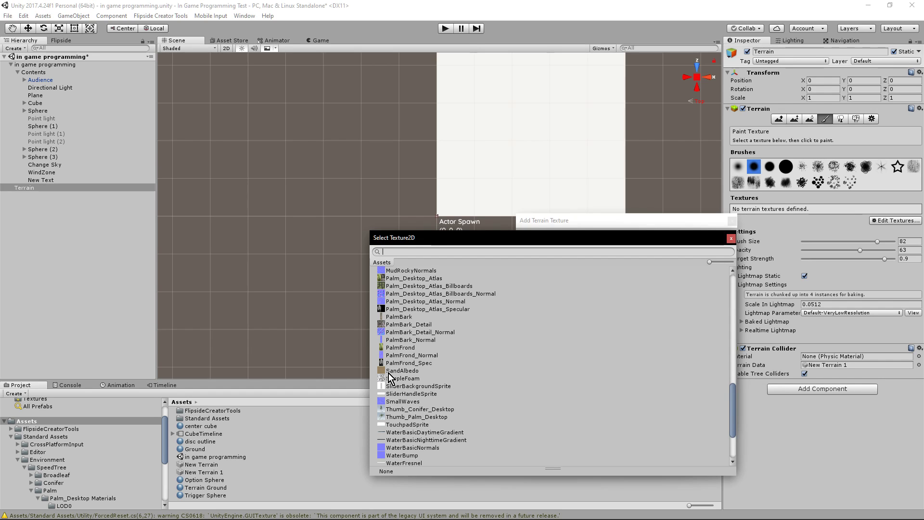
{"action": "left_click", "coordinate": [415, 371]}
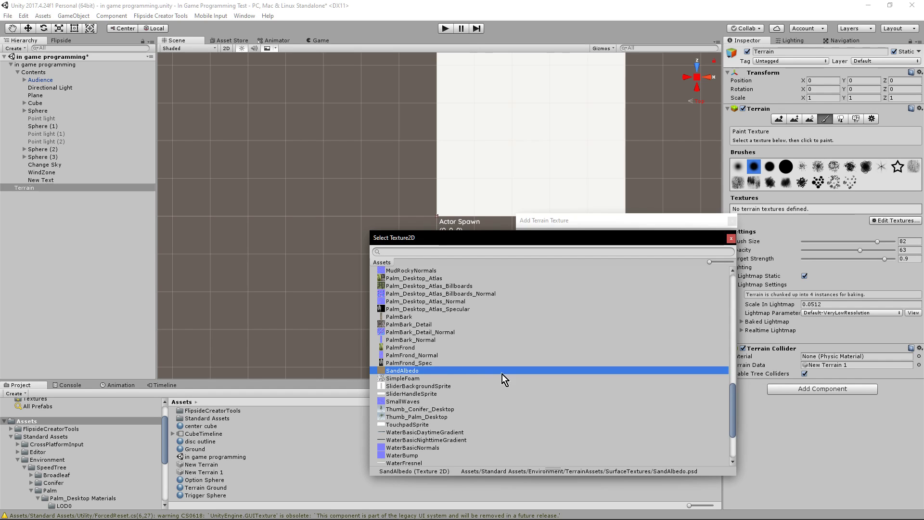
{"action": "left_click", "coordinate": [729, 240]}
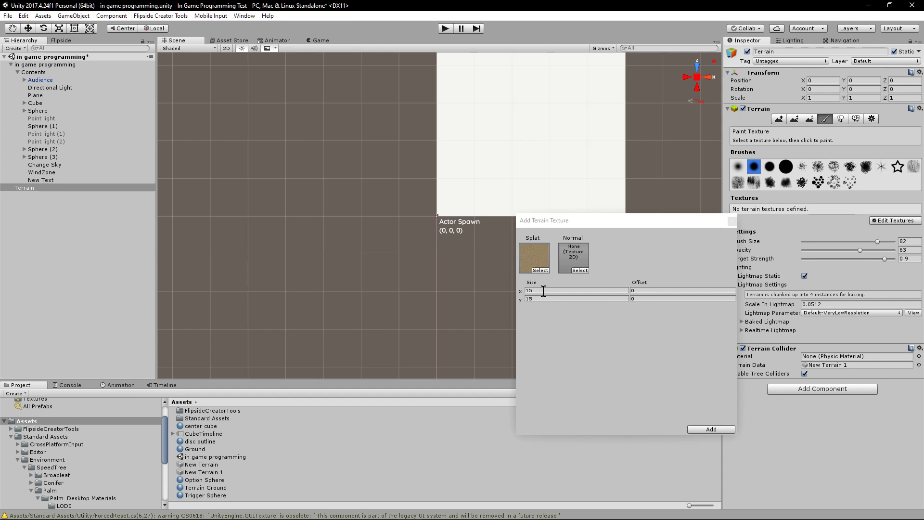
Set the sand texture's X tiling size to 1 and add the texture to the terrain
{"action": "left_click", "coordinate": [544, 289]}
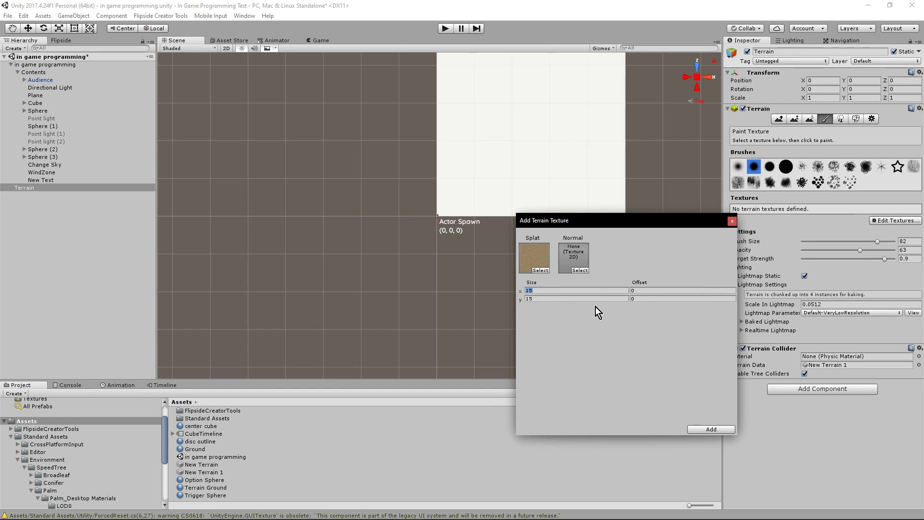
{"action": "type", "text": "1"}
{"action": "key", "text": "Tab"}
{"action": "left_click", "coordinate": [716, 430]}
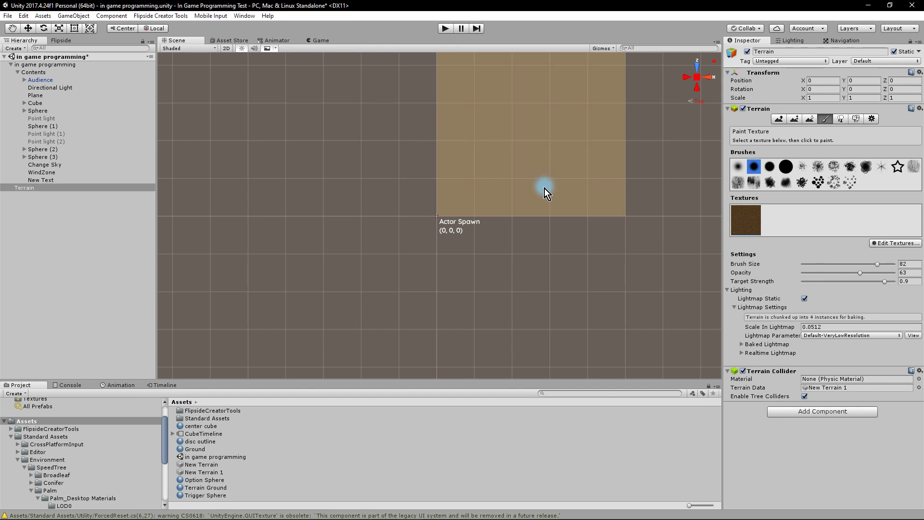
Examine the sand texture on the terrain up close around the Actor Spawn point and from far above
{"action": "scroll", "coordinate": [564, 188], "scroll_direction": "up", "scroll_amount": 8}
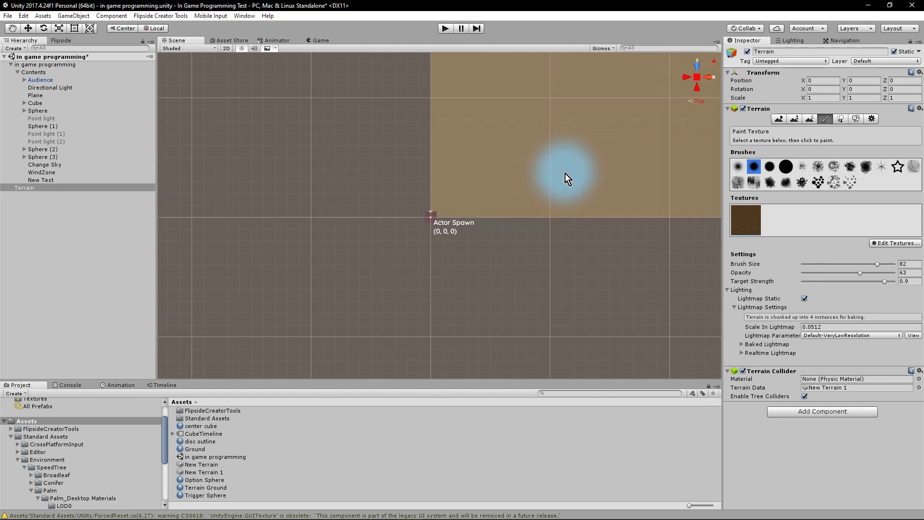
{"action": "scroll", "coordinate": [576, 170], "scroll_direction": "up", "scroll_amount": 8}
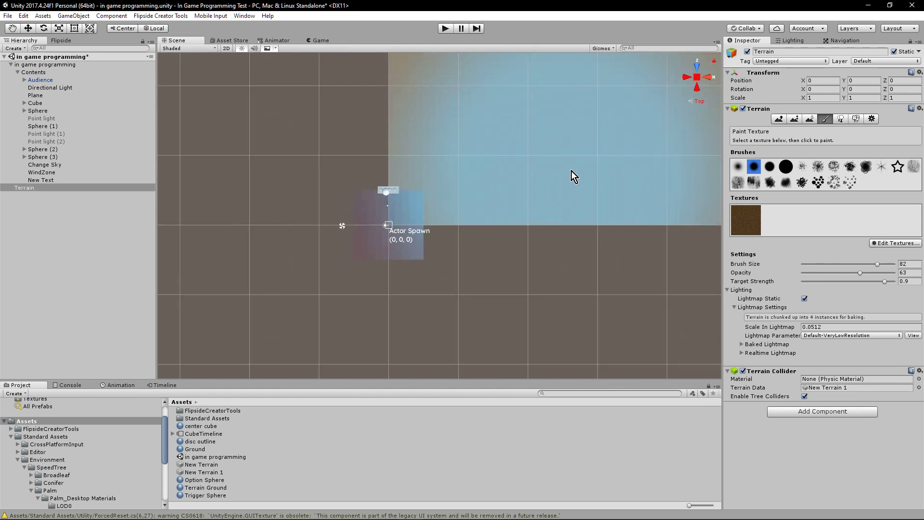
{"action": "scroll", "coordinate": [572, 176], "scroll_direction": "up", "scroll_amount": 6}
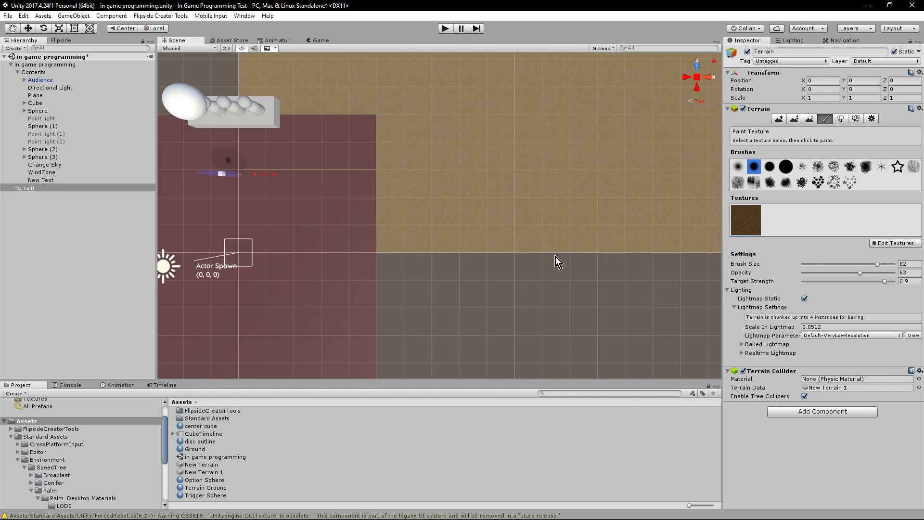
{"action": "scroll", "coordinate": [619, 319], "scroll_direction": "down", "scroll_amount": 8}
{"action": "scroll", "coordinate": [597, 303], "scroll_direction": "down", "scroll_amount": 8}
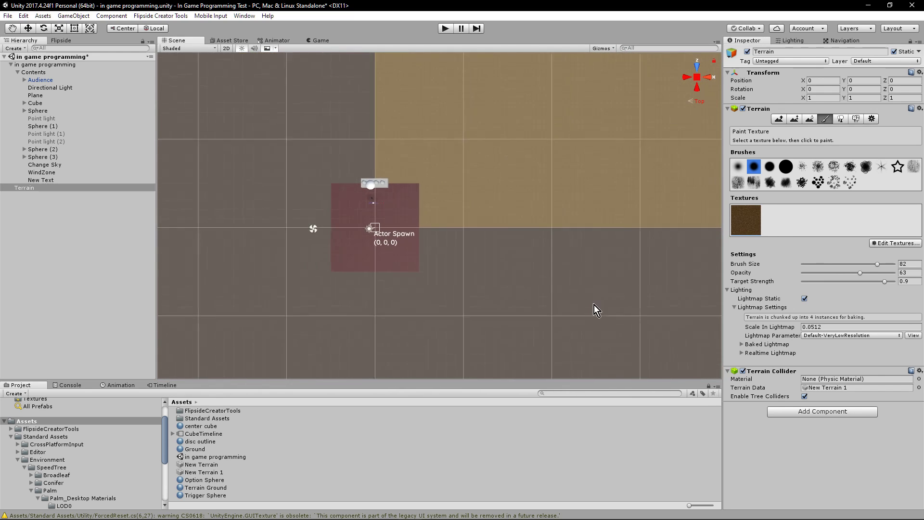
{"action": "scroll", "coordinate": [604, 303], "scroll_direction": "down", "scroll_amount": 3}
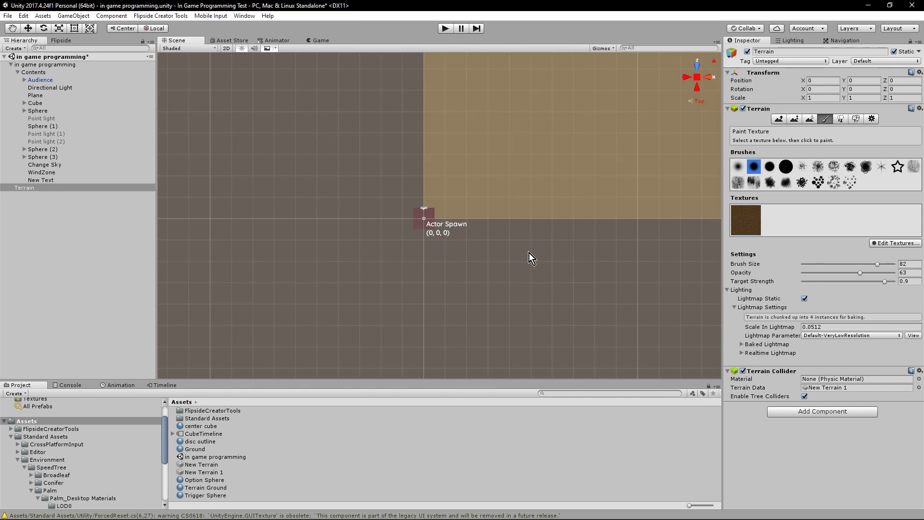
{"action": "scroll", "coordinate": [602, 265], "scroll_direction": "down", "scroll_amount": 3}
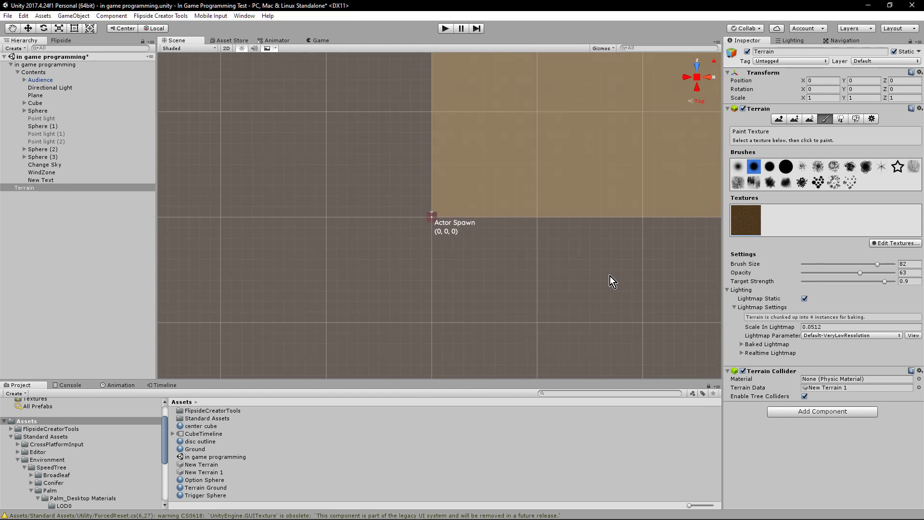
{"action": "scroll", "coordinate": [610, 278], "scroll_direction": "down", "scroll_amount": 4}
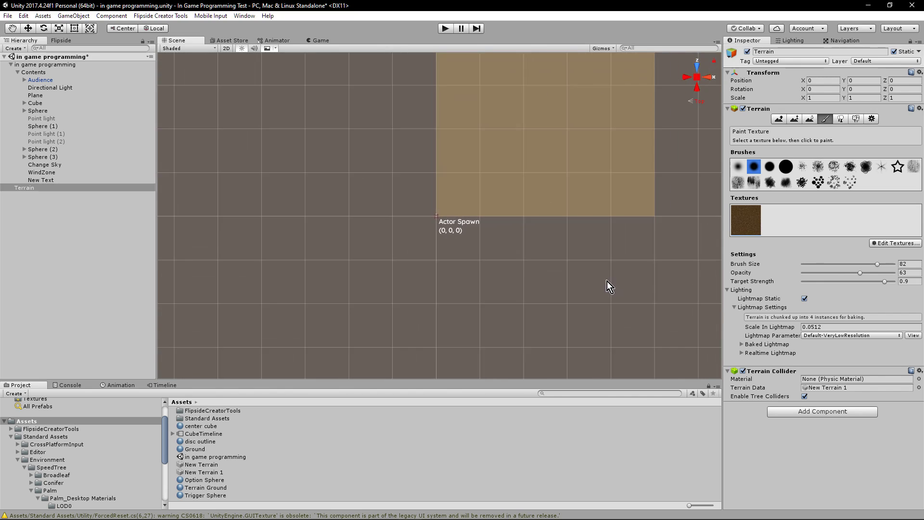
{"action": "scroll", "coordinate": [601, 278], "scroll_direction": "down", "scroll_amount": 2}
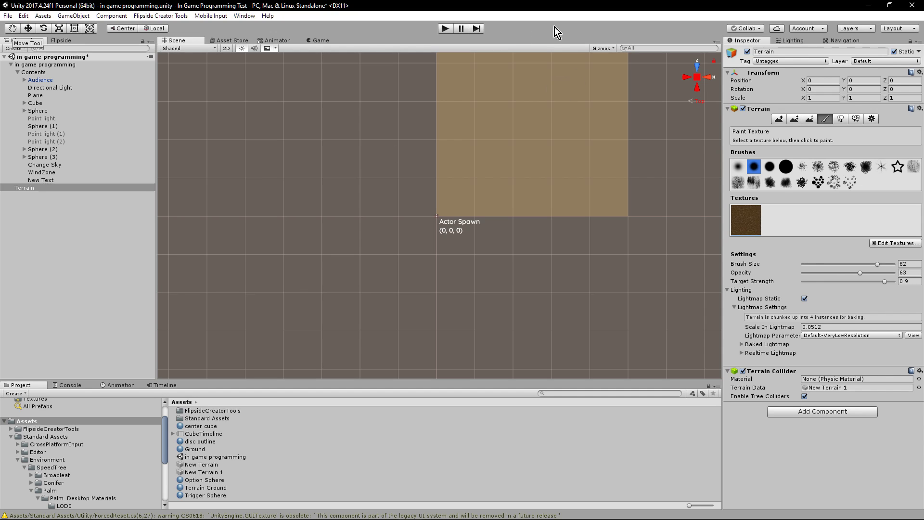
Move the Terrain so it is centred on the Actor Spawn point, at about X -251 and Z -251
{"action": "left_click", "coordinate": [28, 28]}
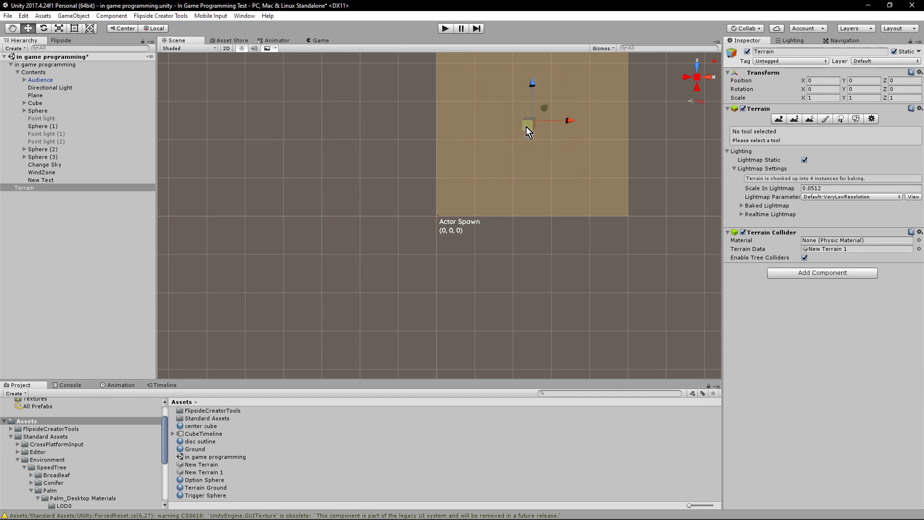
{"action": "left_click_drag", "start_coordinate": [526, 126], "coordinate": [437, 225]}
{"action": "mouse_move", "coordinate": [432, 223]}
{"action": "left_mouse_down"}
{"action": "mouse_move", "coordinate": [413, 196]}
{"action": "mouse_move", "coordinate": [406, 206]}
{"action": "mouse_move", "coordinate": [430, 221]}
{"action": "left_mouse_up"}
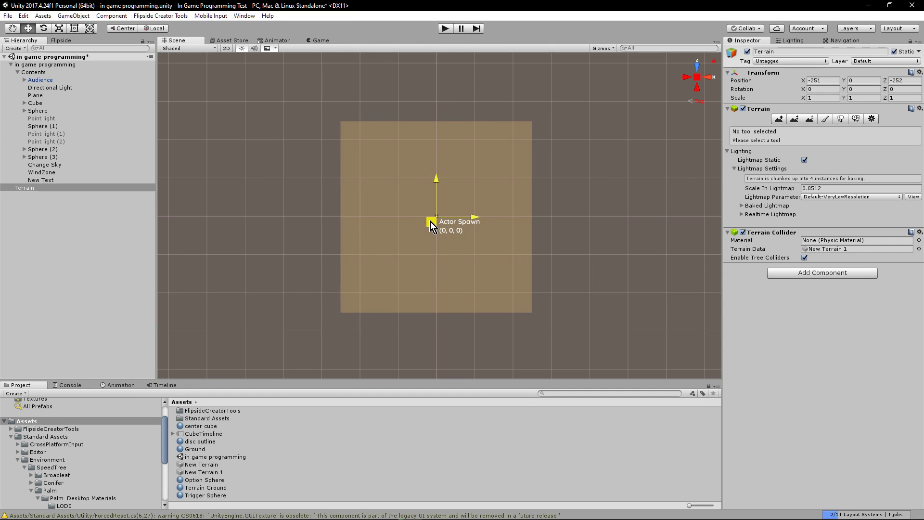
{"action": "left_click_drag", "start_coordinate": [430, 221], "coordinate": [430, 221]}
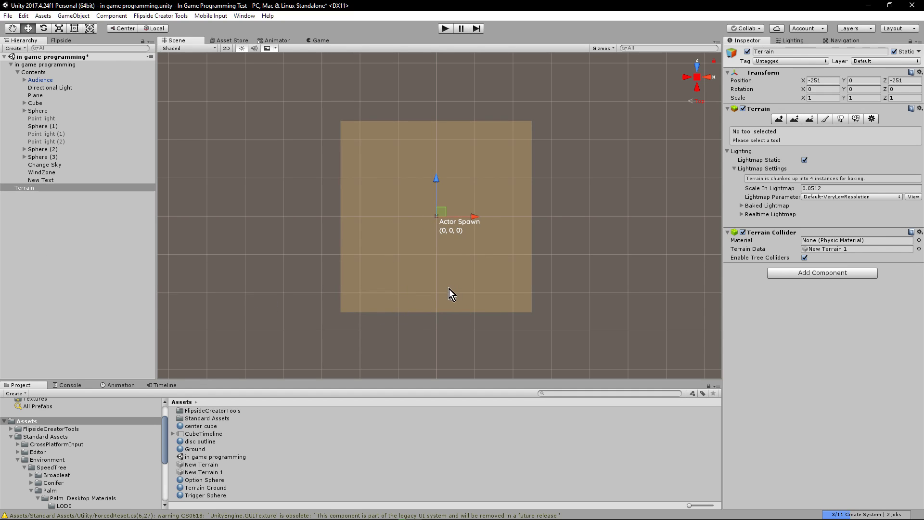
Inspect the terrain from the side and in perspective, checking where its surface meets the stage plane
{"action": "scroll", "coordinate": [449, 288], "scroll_direction": "up", "scroll_amount": 5}
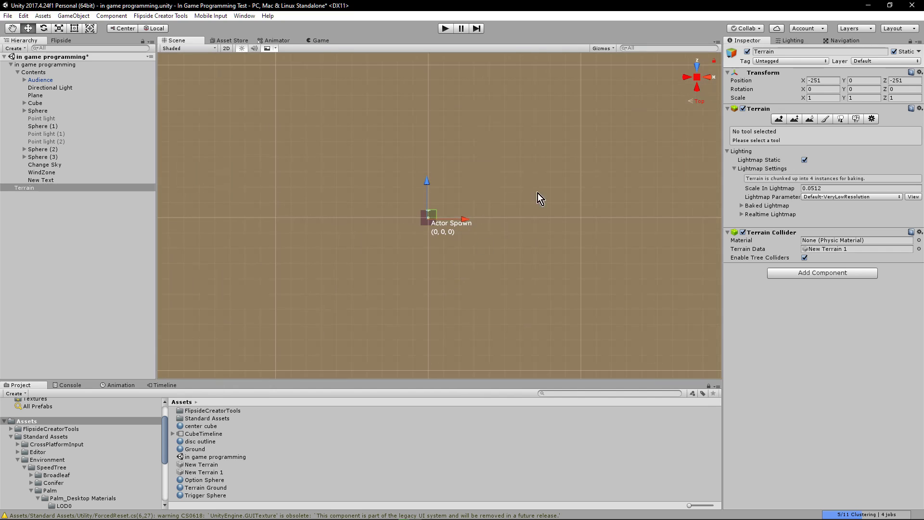
{"action": "left_click", "coordinate": [688, 77]}
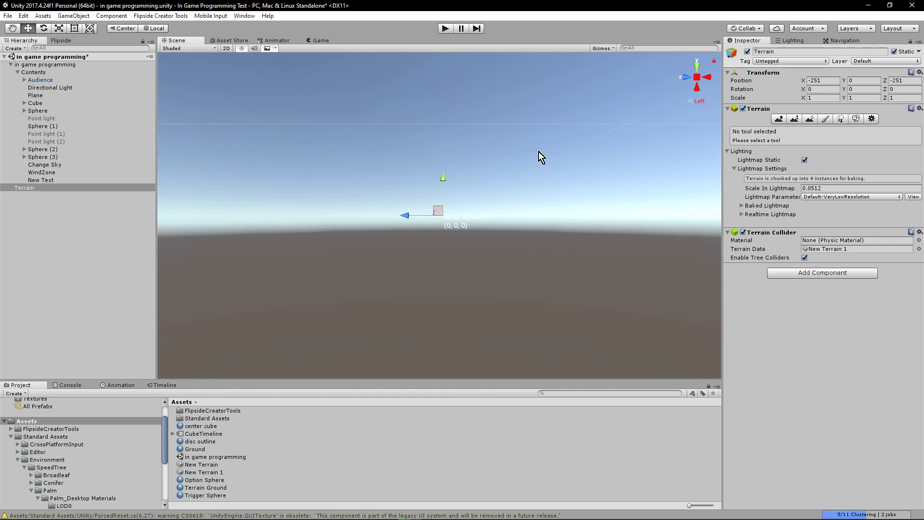
{"action": "left_click", "coordinate": [12, 28]}
{"action": "left_click_drag", "start_coordinate": [454, 128], "coordinate": [463, 140]}
{"action": "scroll", "coordinate": [466, 138], "scroll_direction": "up", "scroll_amount": 5}
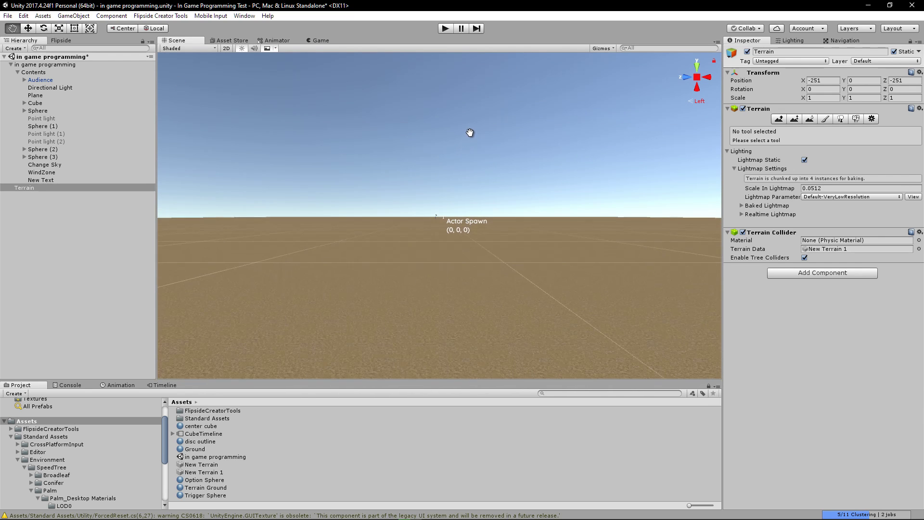
{"action": "scroll", "coordinate": [489, 273], "scroll_direction": "down", "scroll_amount": 5}
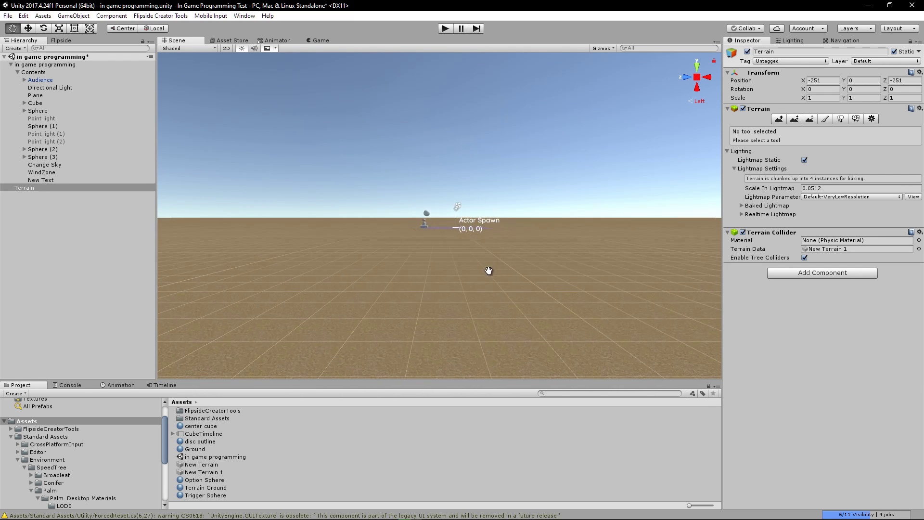
{"action": "scroll", "coordinate": [488, 273], "scroll_direction": "up", "scroll_amount": 5}
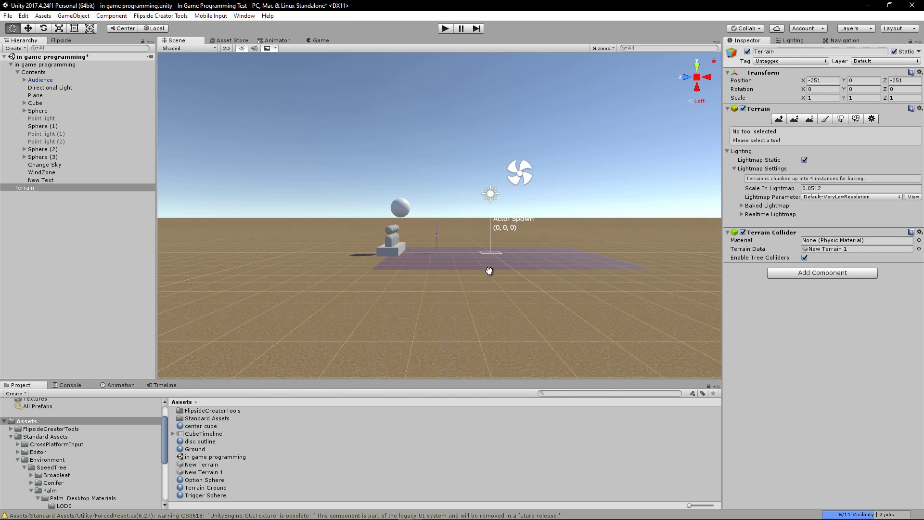
{"action": "left_click_drag", "start_coordinate": [565, 283], "coordinate": [549, 253], "text": "alt"}
{"action": "left_click_drag", "start_coordinate": [536, 208], "coordinate": [445, 257], "text": "alt"}
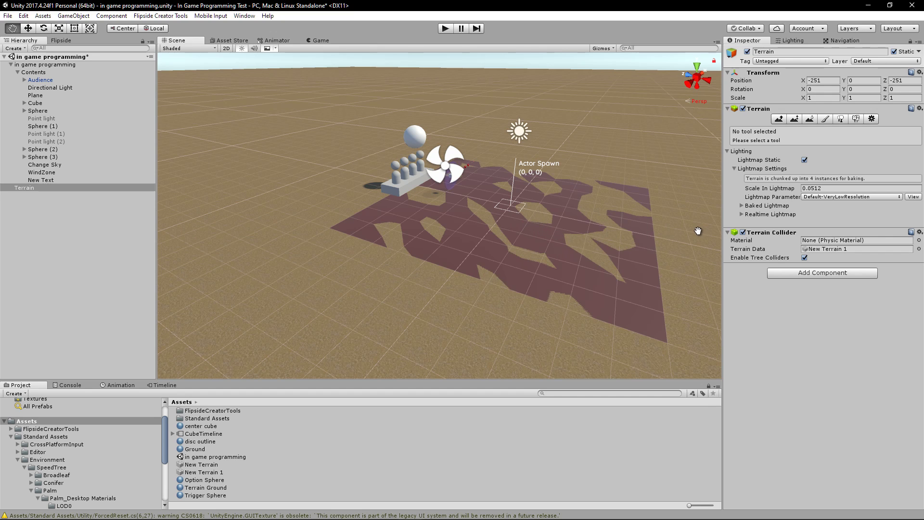
{"action": "right_click_drag", "start_coordinate": [698, 233], "coordinate": [705, 216]}
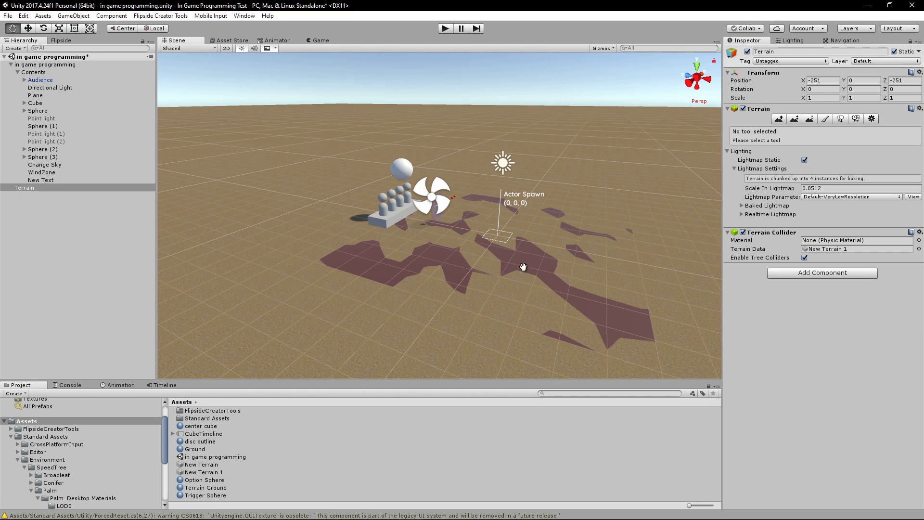
{"action": "right_click_drag", "start_coordinate": [690, 275], "coordinate": [697, 263]}
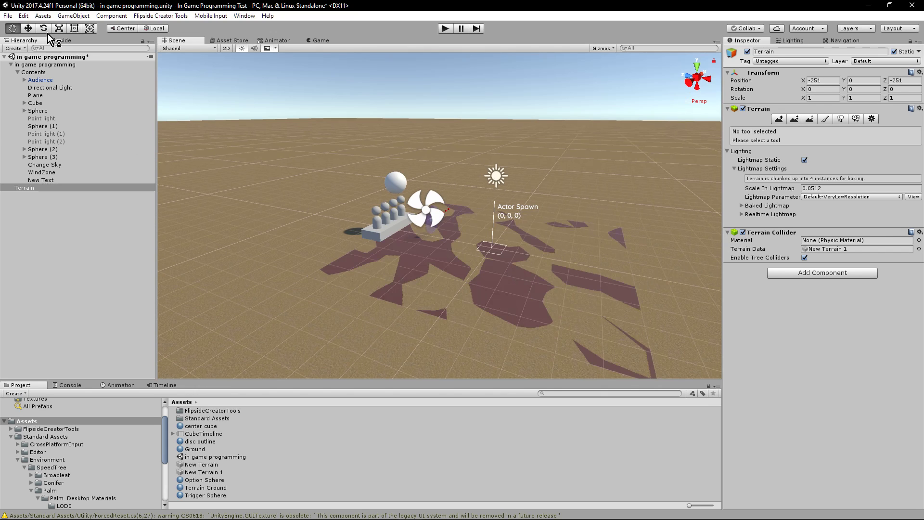
Lower the Terrain slightly beneath the stage plane, to about Y -0.75, and deselect it
{"action": "left_click", "coordinate": [28, 28]}
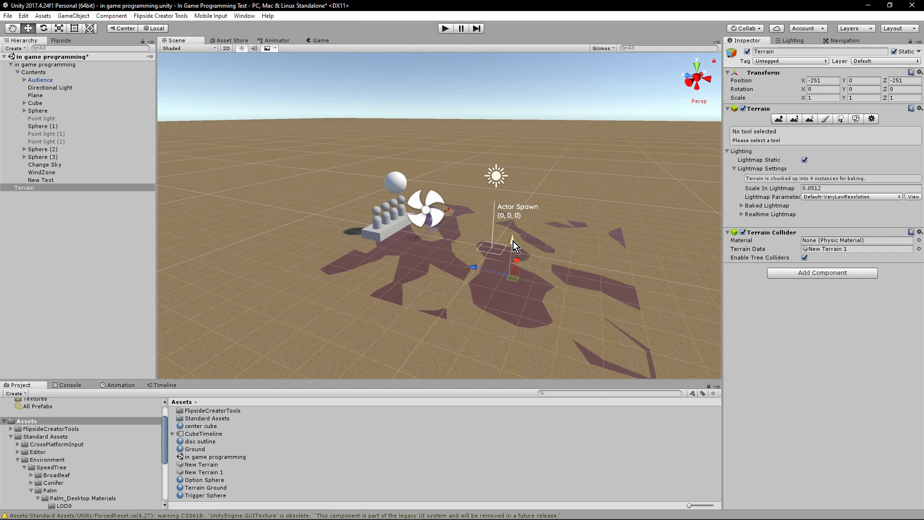
{"action": "left_click_drag", "start_coordinate": [512, 241], "coordinate": [515, 258]}
{"action": "scroll", "coordinate": [563, 244], "scroll_direction": "down", "scroll_amount": 4}
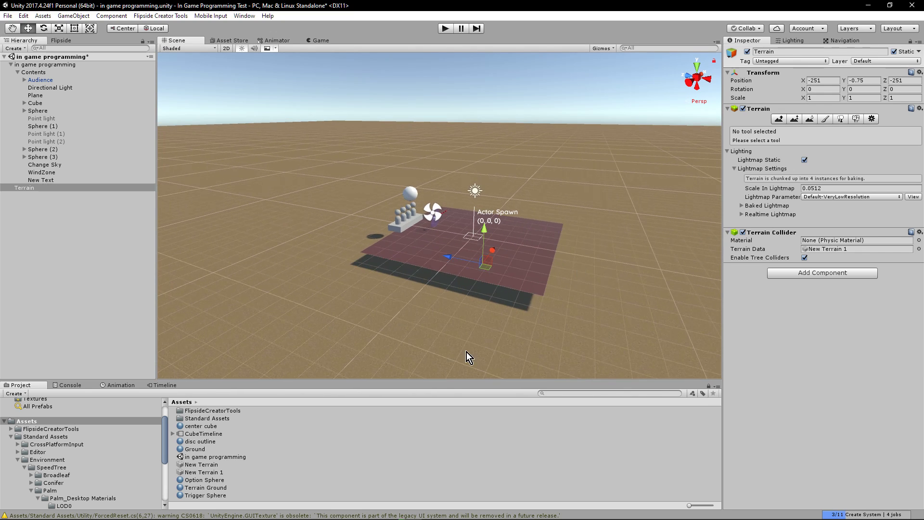
{"action": "scroll", "coordinate": [466, 352], "scroll_direction": "down", "scroll_amount": 2}
{"action": "left_click", "coordinate": [483, 328]}
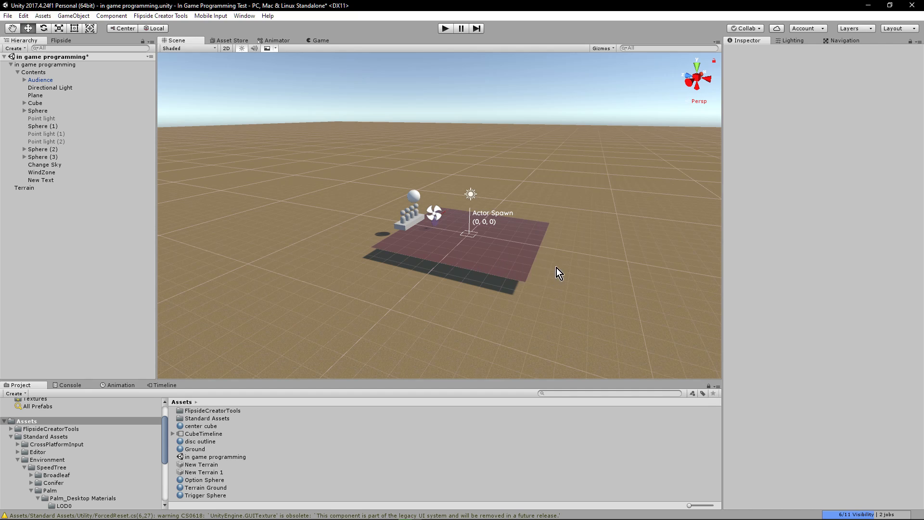
Raise a tall hill beside the stage on the Terrain with the Raise/Lower Terrain tool at brush size 15
{"action": "left_click", "coordinate": [30, 189]}
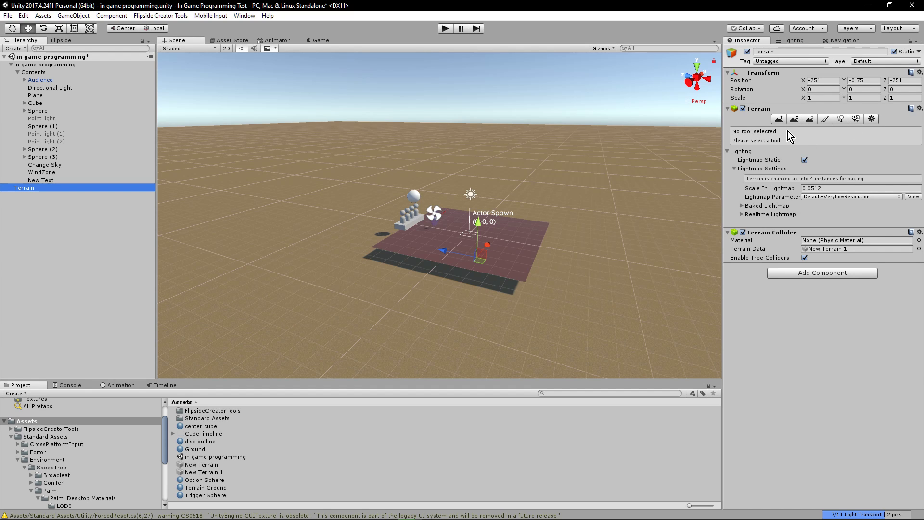
{"action": "left_click", "coordinate": [778, 121]}
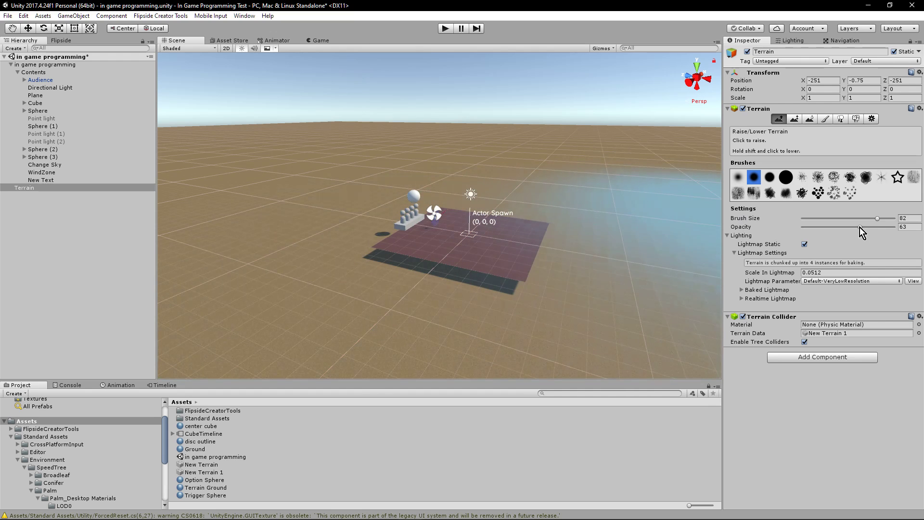
{"action": "left_click_drag", "start_coordinate": [876, 219], "coordinate": [816, 219]}
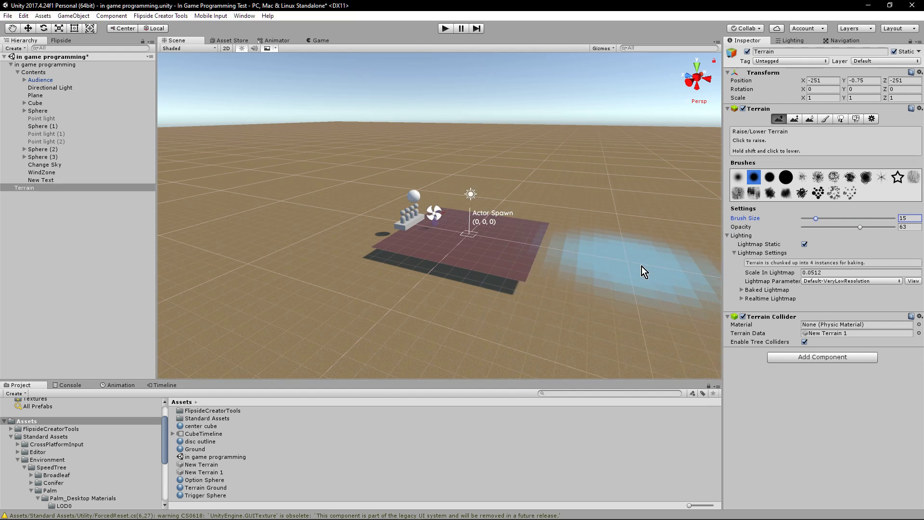
{"action": "left_click_drag", "start_coordinate": [639, 268], "coordinate": [640, 320]}
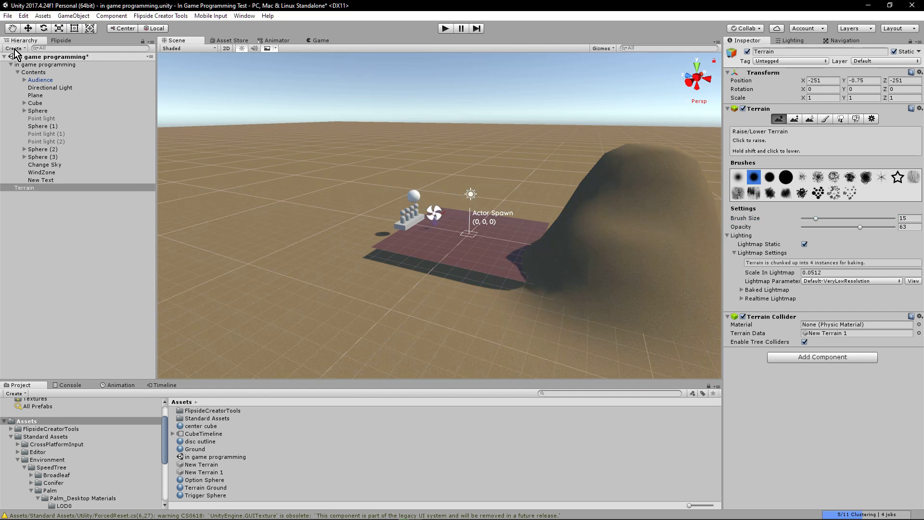
Inspect the hill from the side and up close, checking where its base meets the stage corner
{"action": "left_click", "coordinate": [15, 28]}
{"action": "right_click_drag", "start_coordinate": [530, 342], "coordinate": [607, 270]}
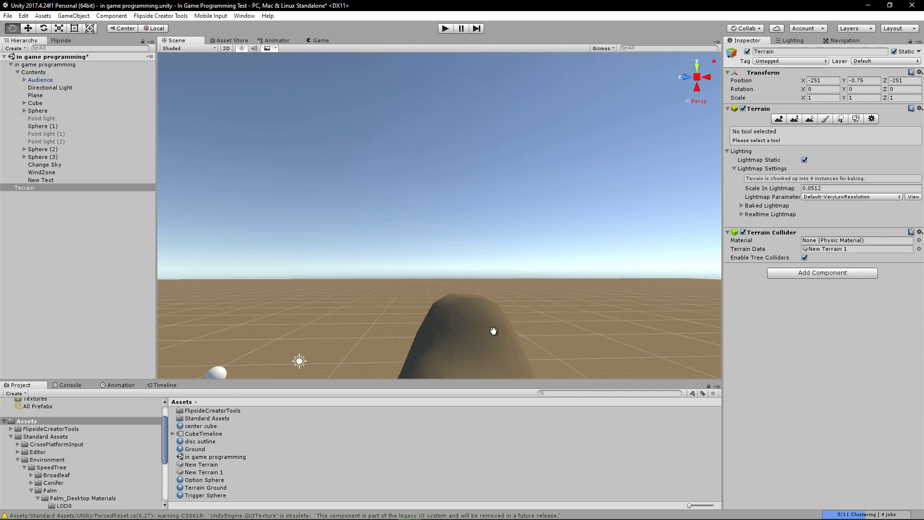
{"action": "left_click_drag", "start_coordinate": [493, 330], "coordinate": [549, 263]}
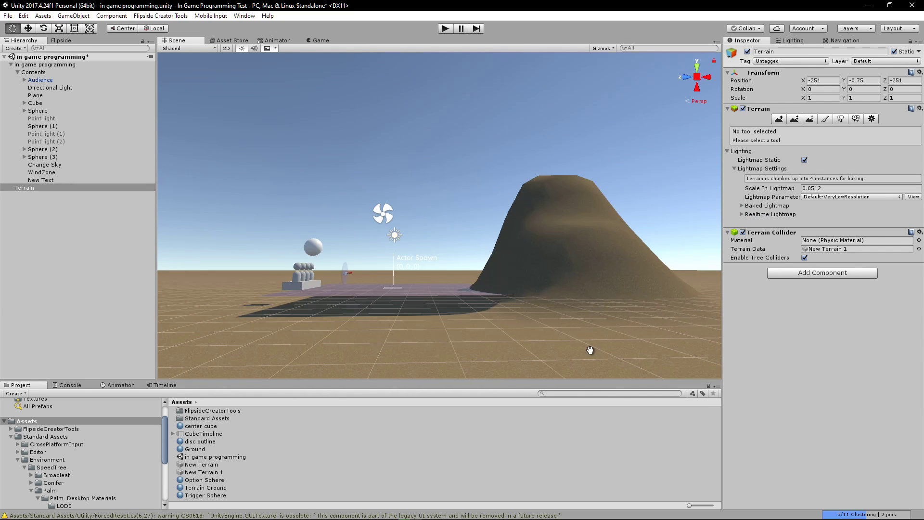
{"action": "scroll", "coordinate": [543, 354], "scroll_direction": "up", "scroll_amount": 5}
{"action": "scroll", "coordinate": [544, 362], "scroll_direction": "up", "scroll_amount": 3}
{"action": "right_click_drag", "start_coordinate": [549, 371], "coordinate": [545, 426]}
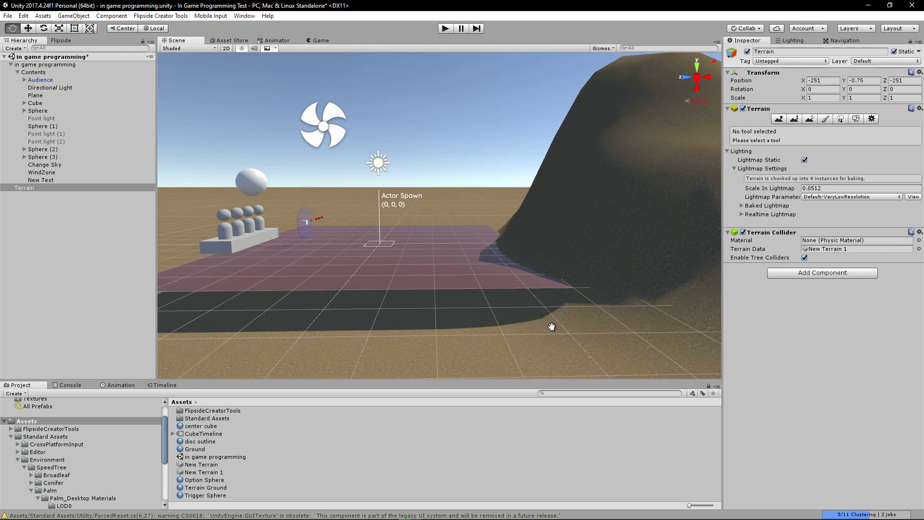
{"action": "left_click_drag", "start_coordinate": [553, 316], "coordinate": [532, 320]}
{"action": "scroll", "coordinate": [535, 319], "scroll_direction": "up", "scroll_amount": 5}
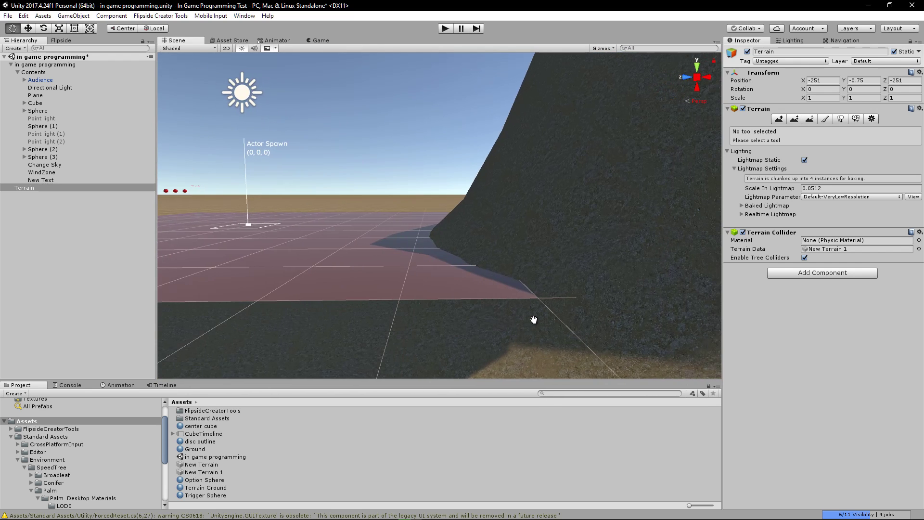
Activate the Paint Height tool on the Terrain and sample its target height at the corner of the stage plane
{"action": "left_click", "coordinate": [794, 121]}
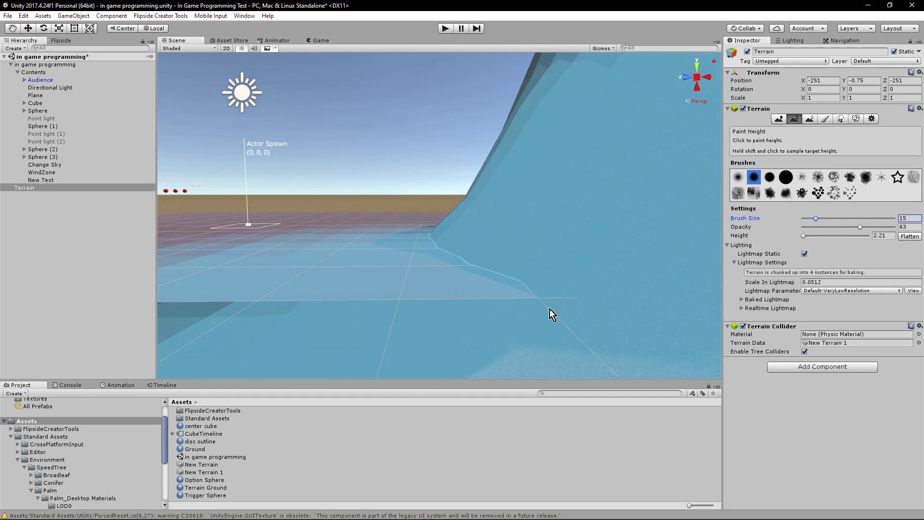
{"action": "left_click", "coordinate": [540, 299], "text": "shift"}
{"action": "scroll", "coordinate": [572, 269], "scroll_direction": "down", "scroll_amount": 10}
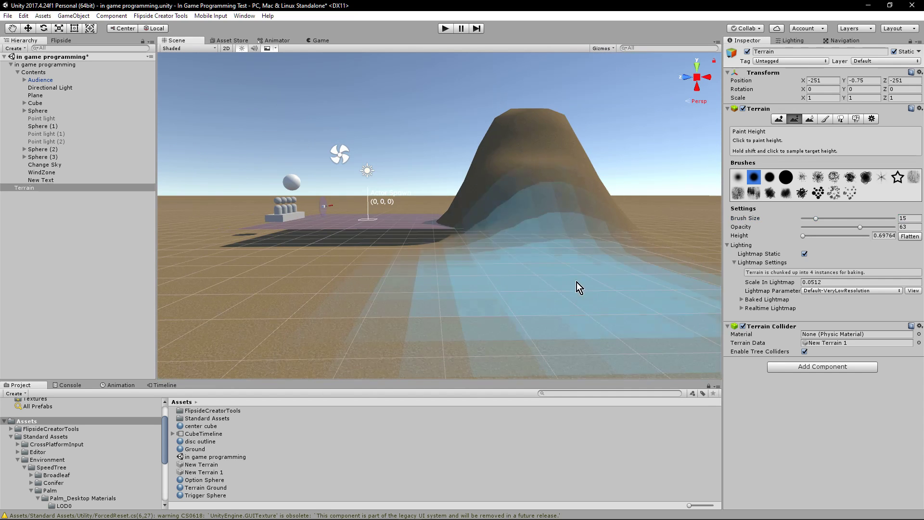
Undo the hill raised beside the stage and reselect the Terrain
{"action": "key", "text": "ctrl+z"}
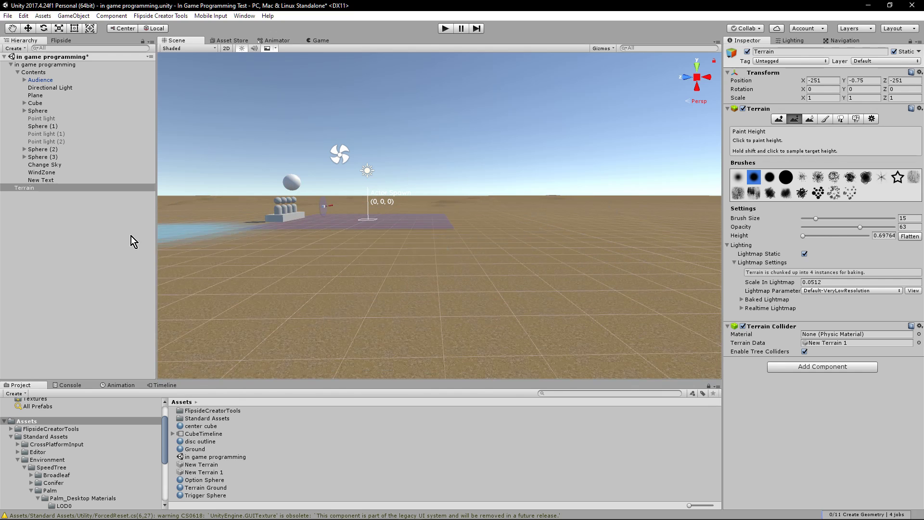
{"action": "left_click", "coordinate": [74, 293]}
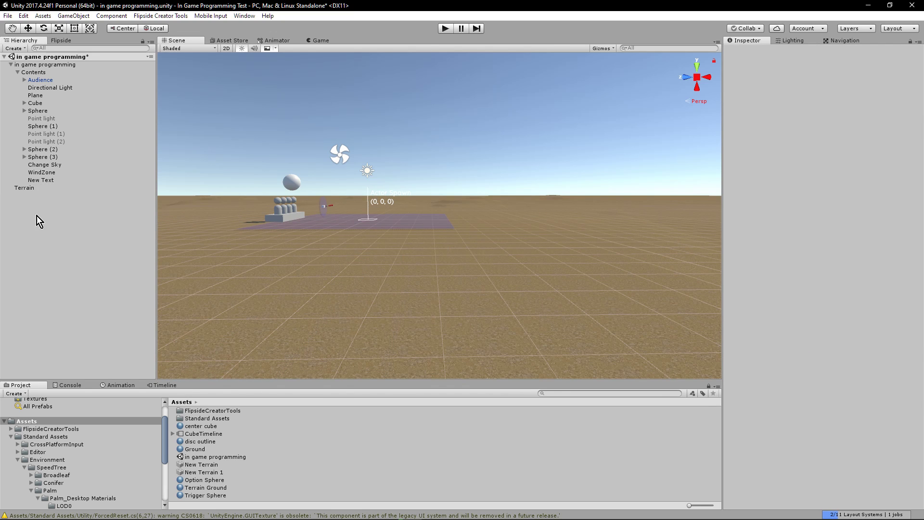
{"action": "left_click", "coordinate": [25, 188]}
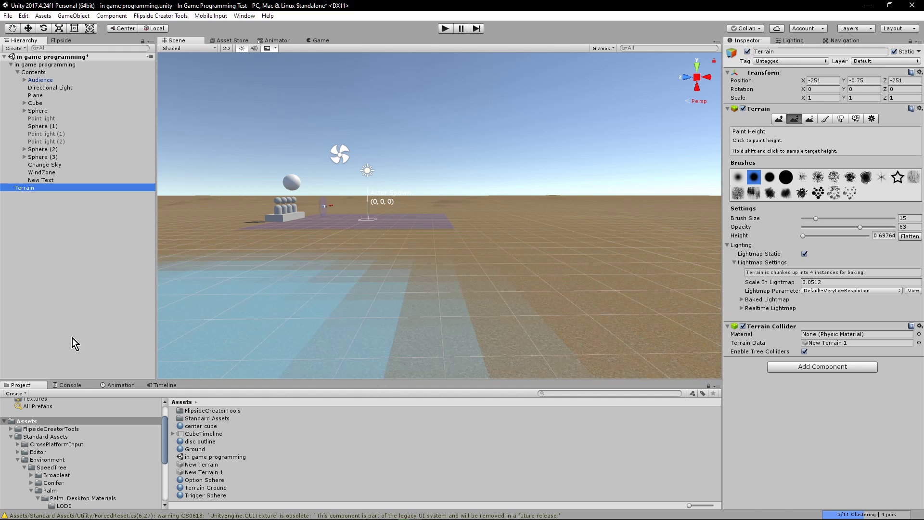
{"action": "scroll", "coordinate": [384, 288], "scroll_direction": "up", "scroll_amount": 5}
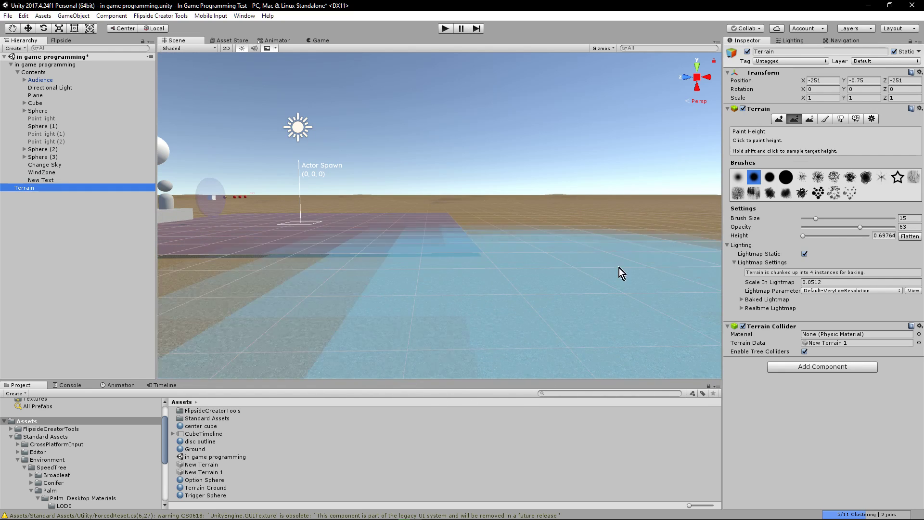
Set the Paint Height tool's target height to 0.7
{"action": "left_click", "coordinate": [885, 236]}
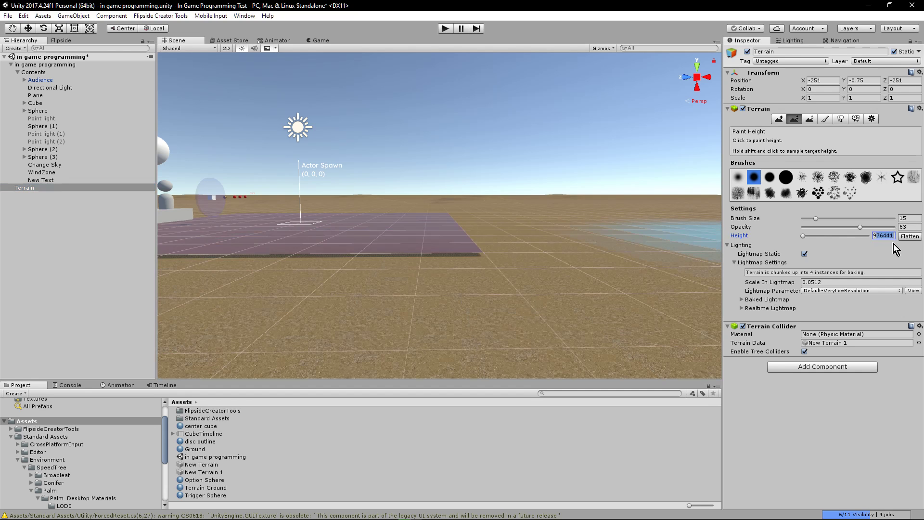
{"action": "type", "text": "8"}
{"action": "left_click", "coordinate": [435, 250]}
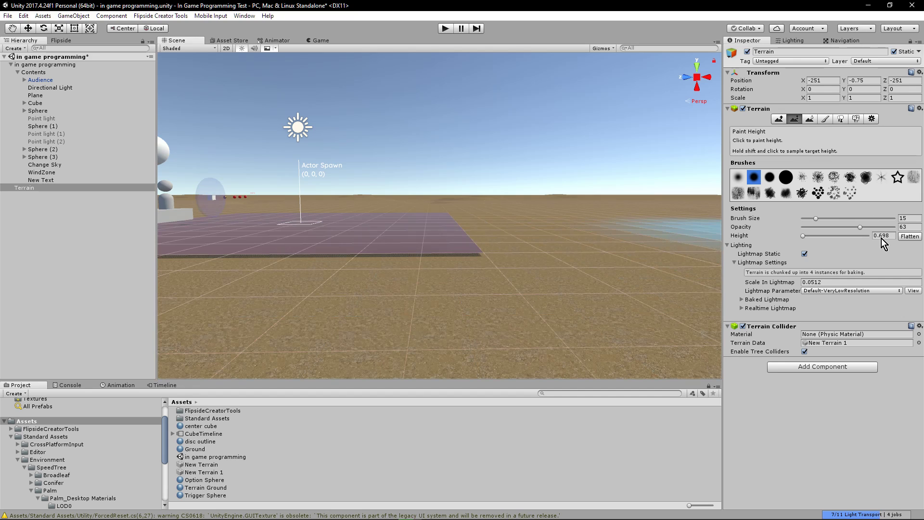
{"action": "left_click", "coordinate": [882, 238]}
{"action": "double_click", "coordinate": [891, 236]}
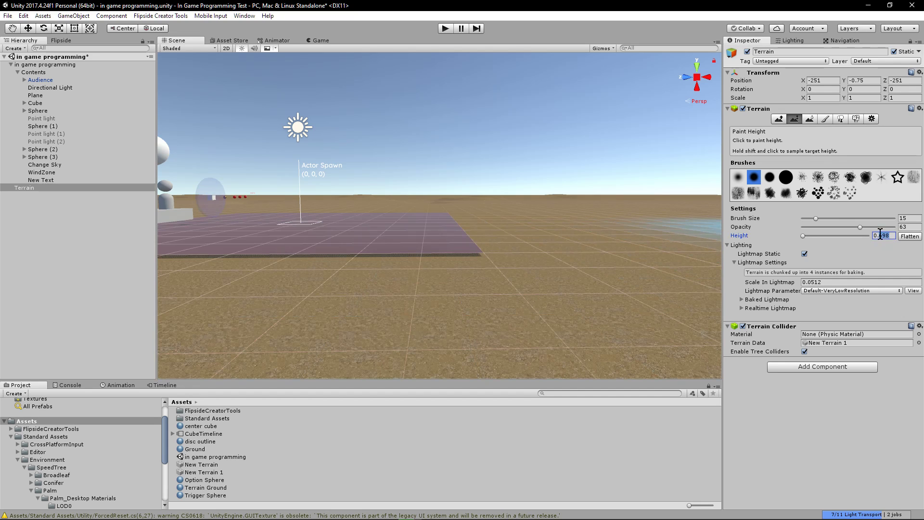
{"action": "type", "text": "0.7"}
{"action": "key", "text": "Return"}
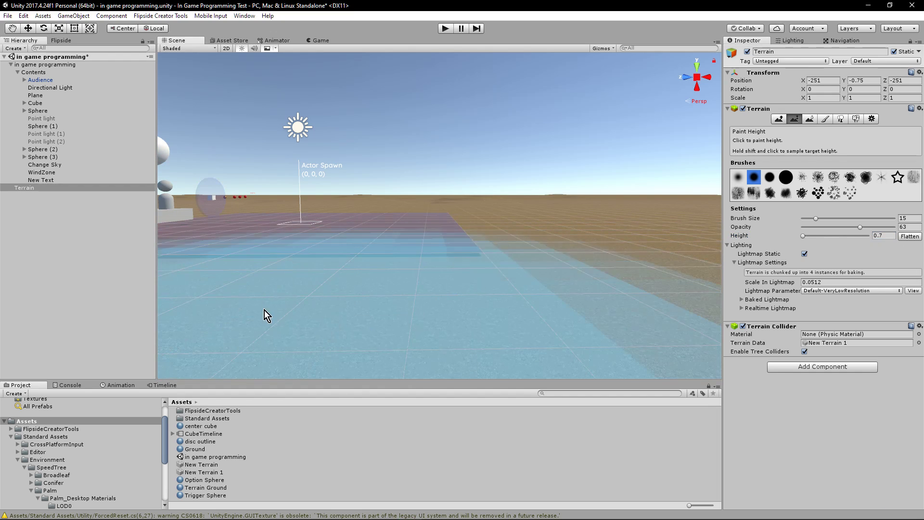
View the stage from above, set the Raise/Lower Terrain brush size to 5, and try the brush at the Actor Spawn point
{"action": "left_click", "coordinate": [13, 29]}
{"action": "left_click_drag", "start_coordinate": [310, 157], "coordinate": [390, 248]}
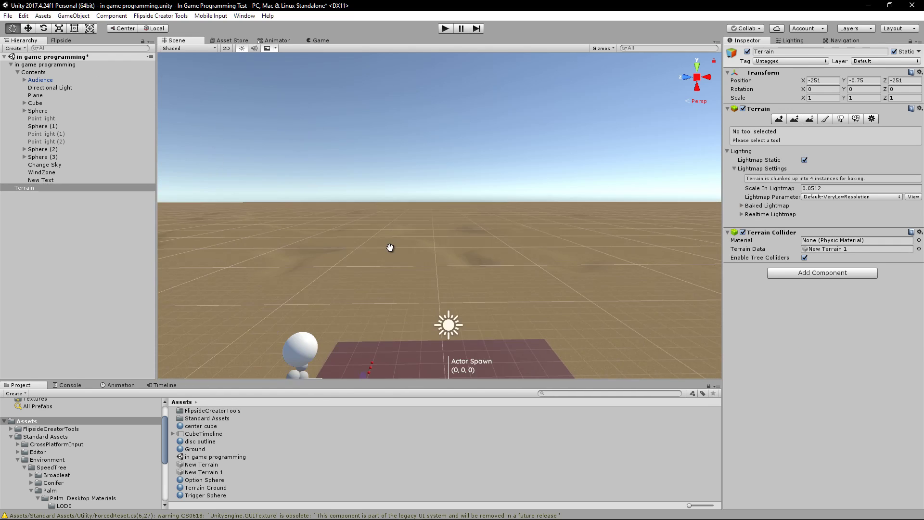
{"action": "right_click_drag", "start_coordinate": [474, 313], "coordinate": [433, 481]}
{"action": "left_click_drag", "start_coordinate": [449, 299], "coordinate": [404, 340]}
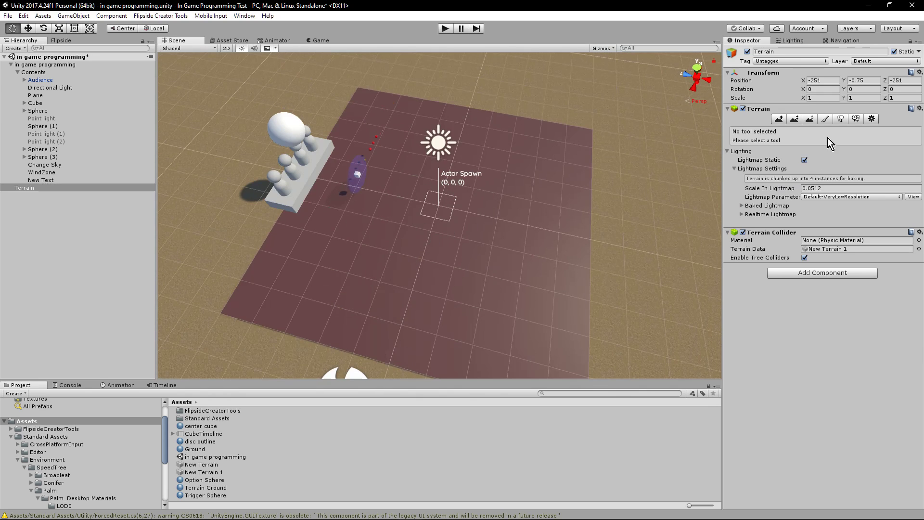
{"action": "left_click", "coordinate": [780, 119]}
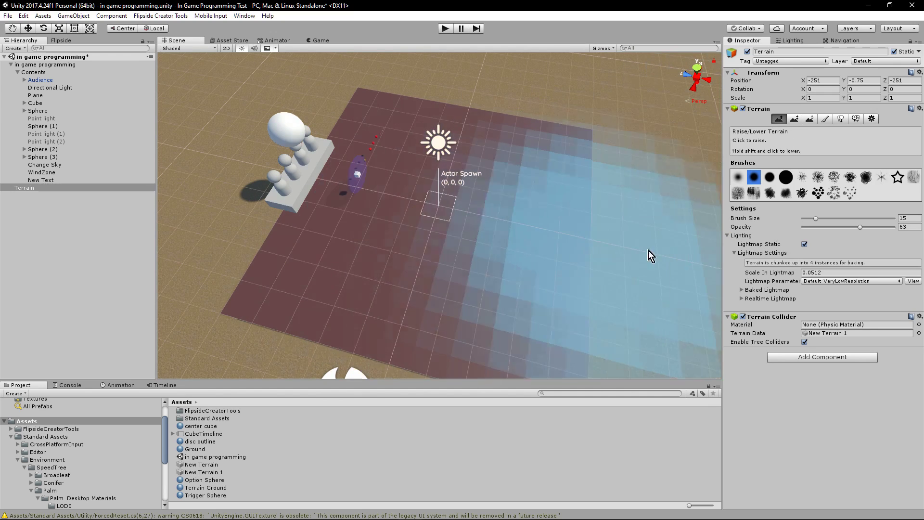
{"action": "left_click_drag", "start_coordinate": [815, 218], "coordinate": [807, 219]}
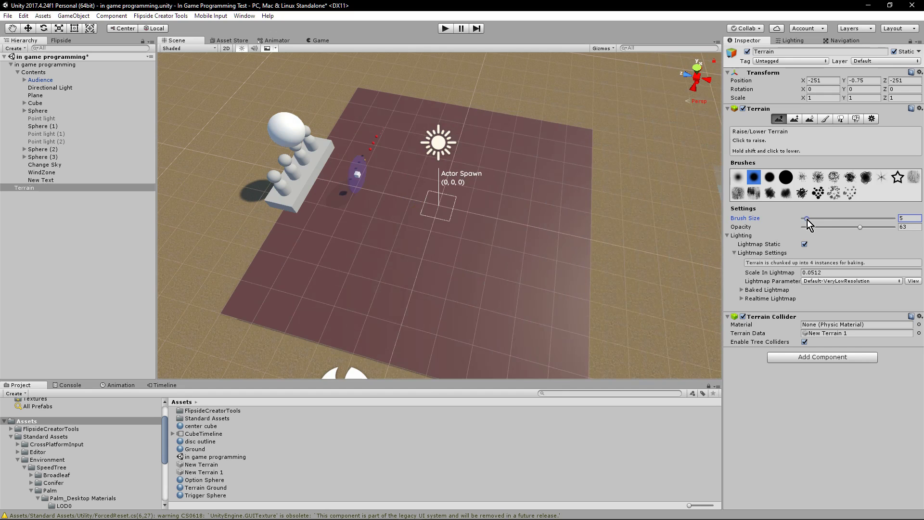
{"action": "left_click", "coordinate": [438, 220]}
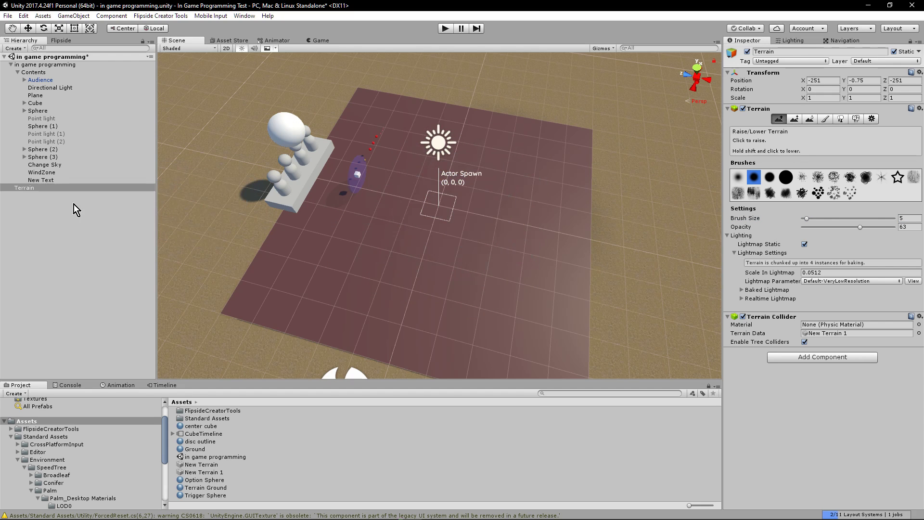
Move the Terrain horizontally so its pivot handle sits on the Actor Spawn point, at about X -251.54 and Z -250.41
{"action": "left_click", "coordinate": [71, 187]}
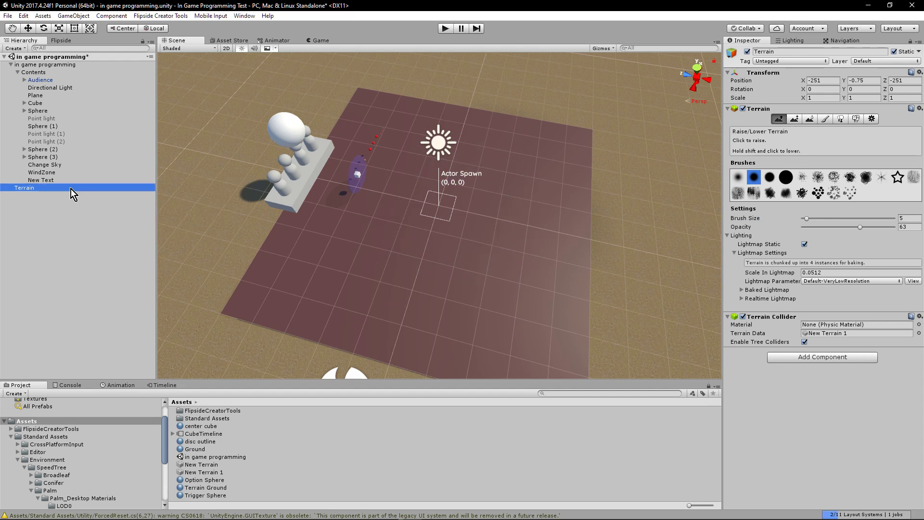
{"action": "left_click", "coordinate": [29, 27]}
{"action": "left_click_drag", "start_coordinate": [470, 199], "coordinate": [434, 210]}
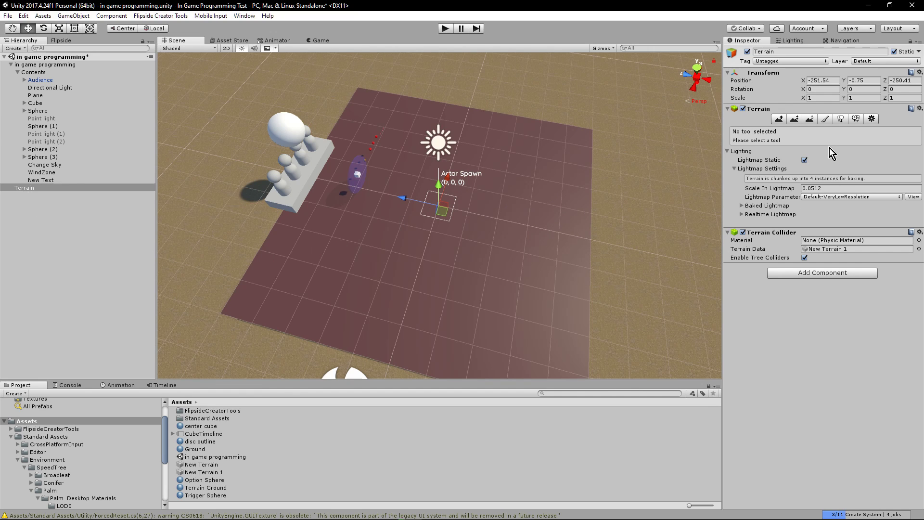
Switch the Terrain to the Paint Texture tool and start adding a new terrain texture
{"action": "left_click", "coordinate": [825, 120]}
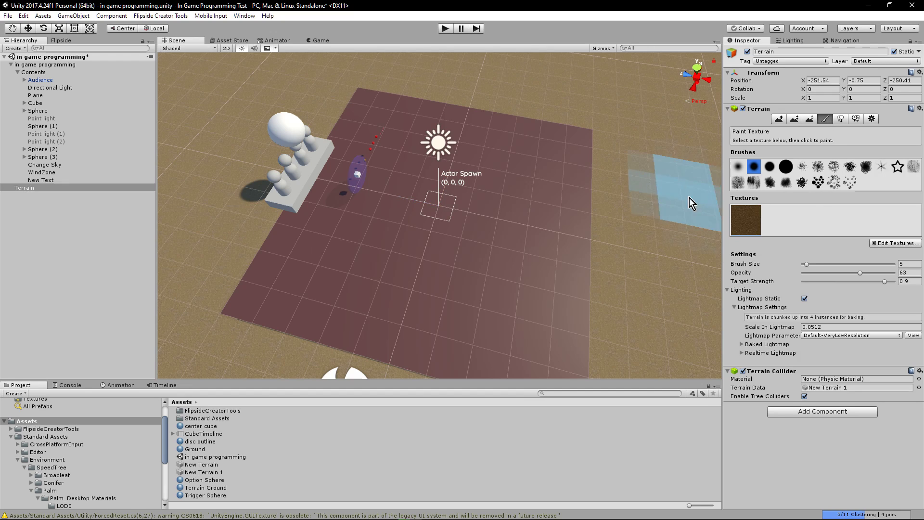
{"action": "scroll", "coordinate": [674, 211], "scroll_direction": "down", "scroll_amount": 5}
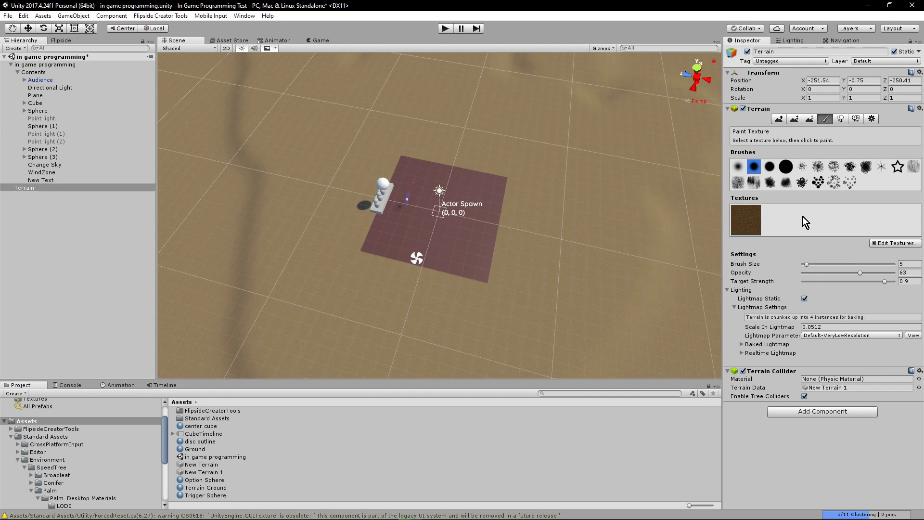
{"action": "left_click", "coordinate": [886, 244]}
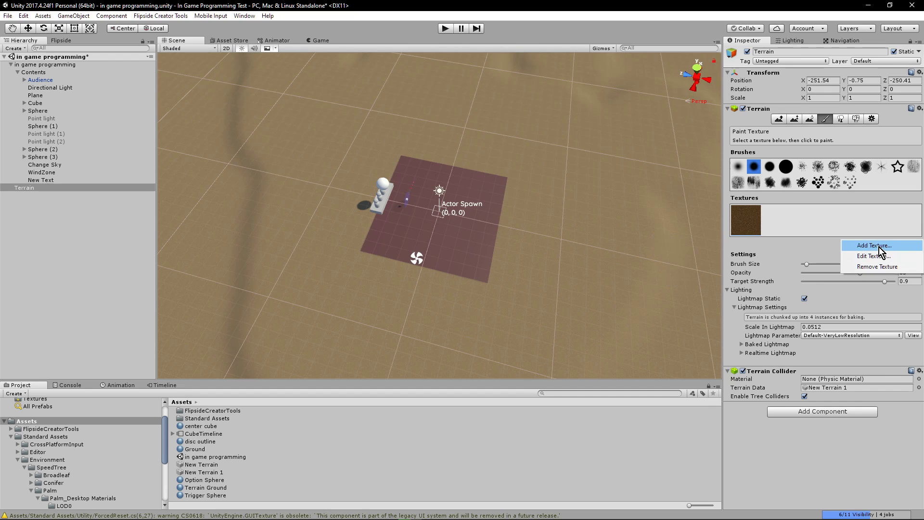
{"action": "left_click", "coordinate": [875, 246]}
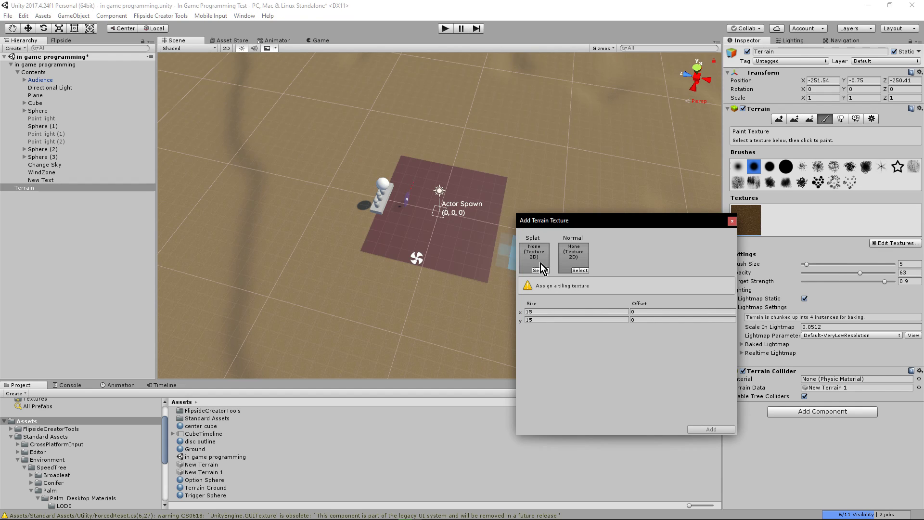
Try to add GrassFrond01AlbedoAlpha as the new texture's splat map
{"action": "left_click", "coordinate": [544, 272]}
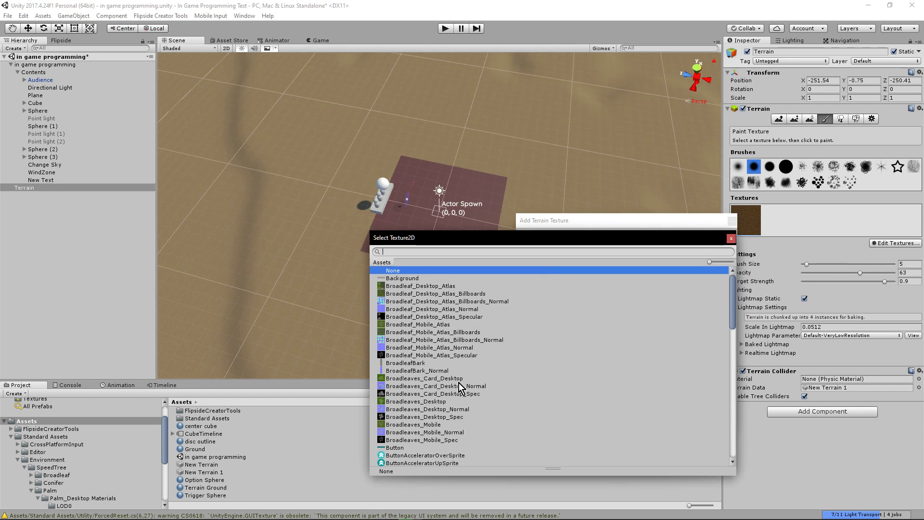
{"action": "scroll", "coordinate": [464, 397], "scroll_direction": "down", "scroll_amount": 5}
{"action": "scroll", "coordinate": [466, 400], "scroll_direction": "down", "scroll_amount": 5}
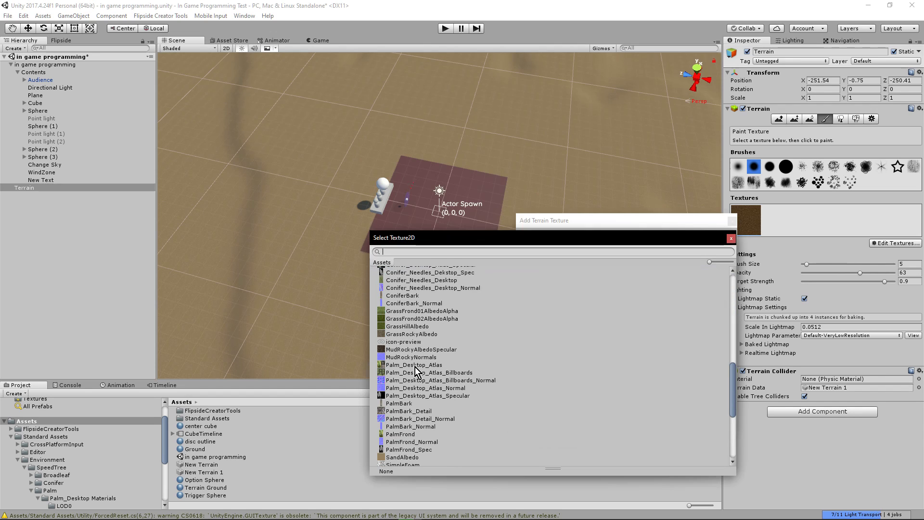
{"action": "scroll", "coordinate": [420, 368], "scroll_direction": "down", "scroll_amount": 2}
{"action": "scroll", "coordinate": [420, 367], "scroll_direction": "up", "scroll_amount": 1}
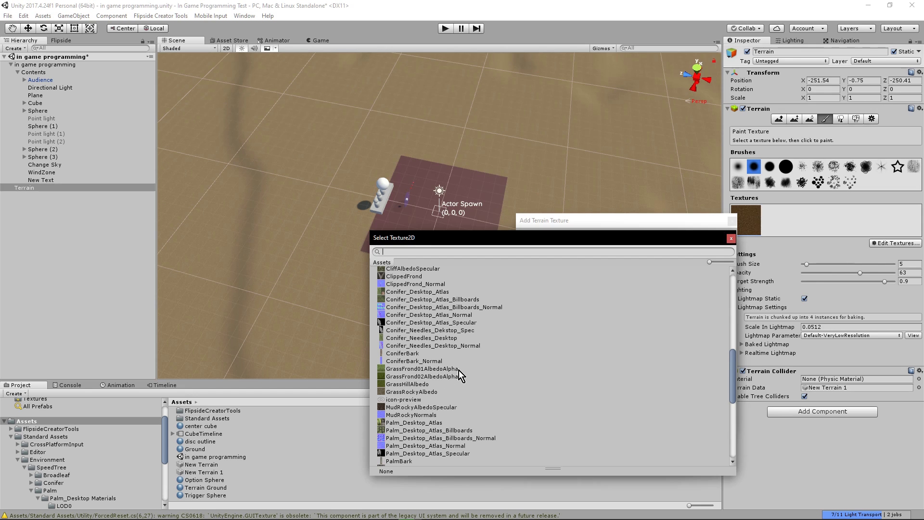
{"action": "left_click", "coordinate": [405, 368]}
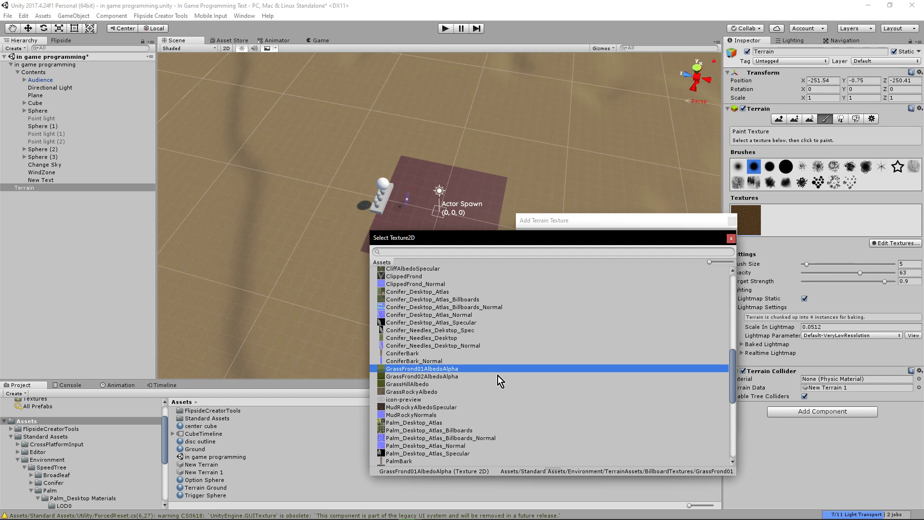
{"action": "left_click", "coordinate": [731, 238]}
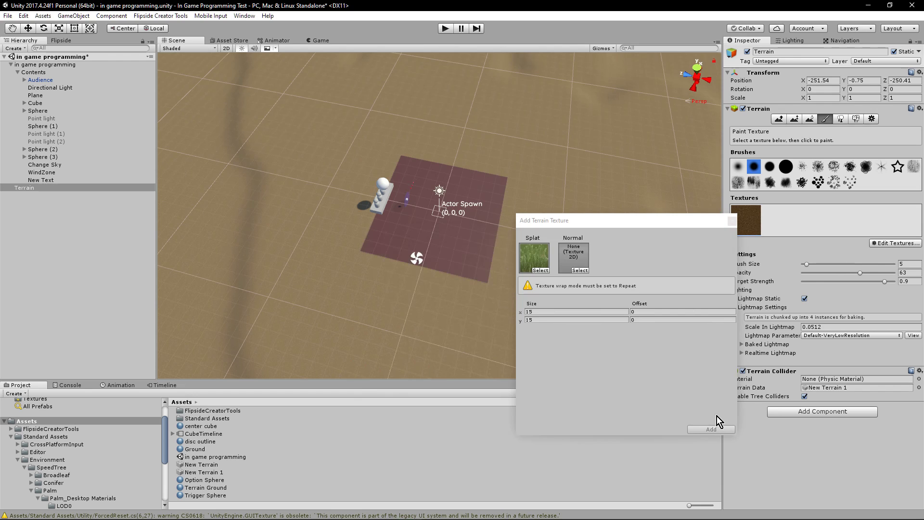
{"action": "left_click", "coordinate": [723, 431]}
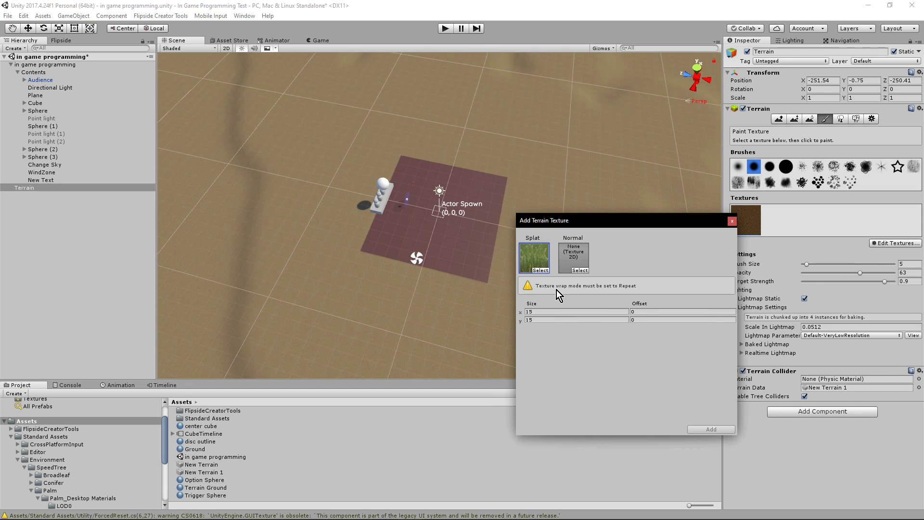
Choose PalmFrond as the splat map and add it to the terrain textures
{"action": "left_click", "coordinate": [540, 270]}
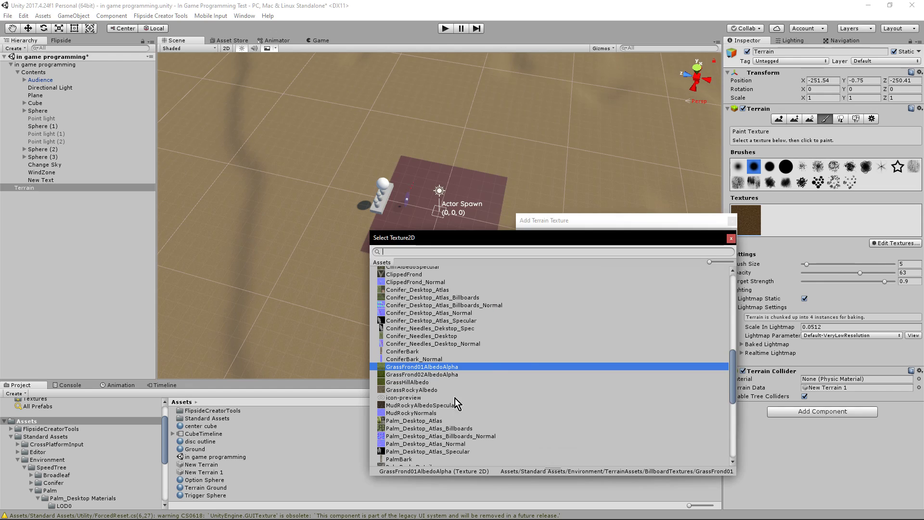
{"action": "scroll", "coordinate": [457, 418], "scroll_direction": "up", "scroll_amount": 5}
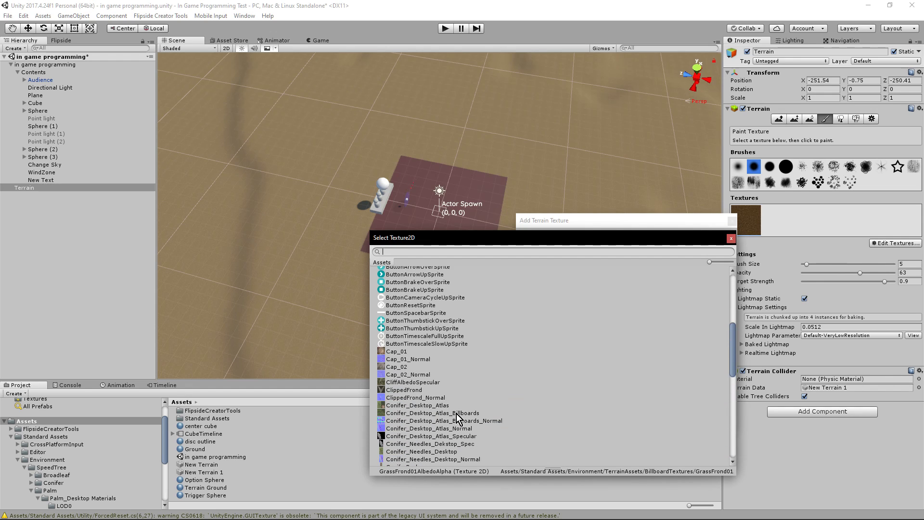
{"action": "scroll", "coordinate": [456, 414], "scroll_direction": "down", "scroll_amount": 9}
{"action": "scroll", "coordinate": [458, 414], "scroll_direction": "up", "scroll_amount": 4}
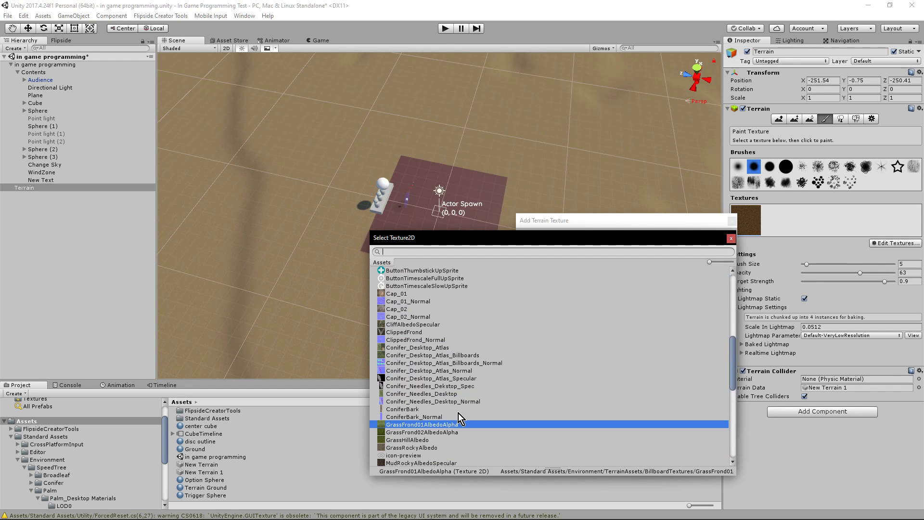
{"action": "scroll", "coordinate": [458, 412], "scroll_direction": "up", "scroll_amount": 4}
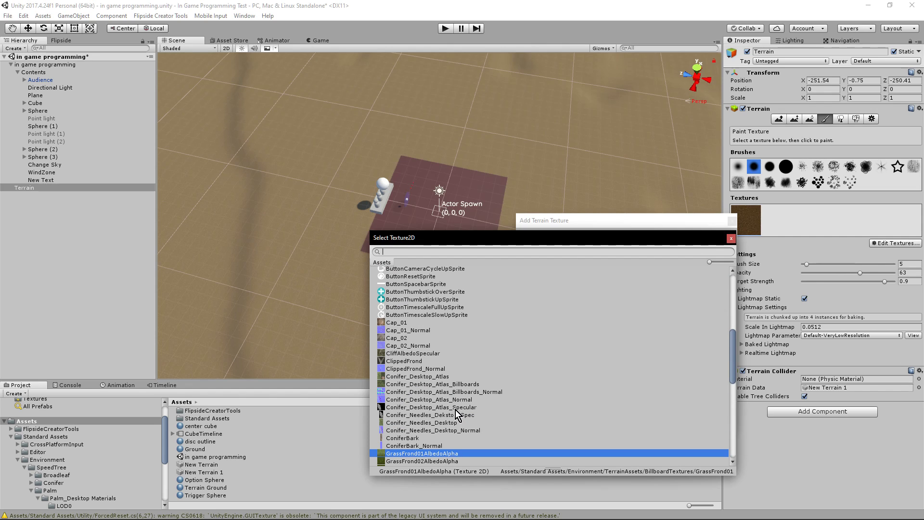
{"action": "scroll", "coordinate": [457, 414], "scroll_direction": "down", "scroll_amount": 7}
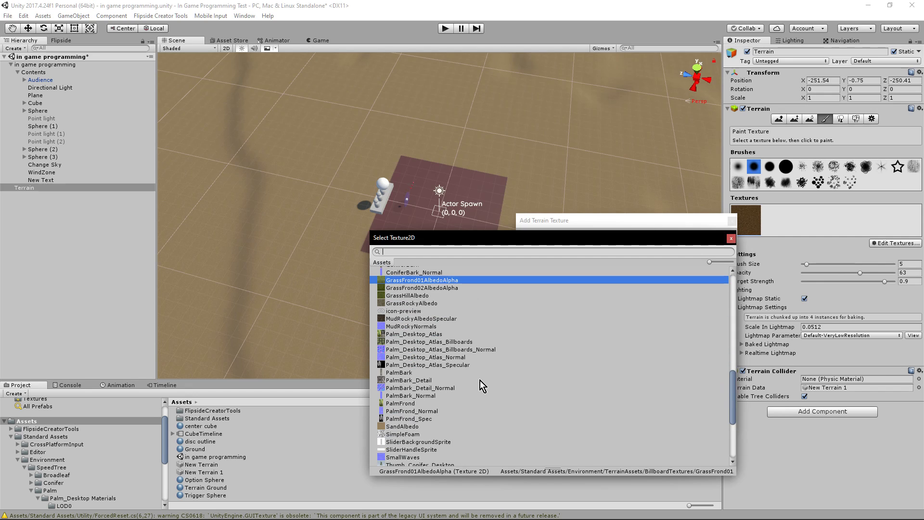
{"action": "scroll", "coordinate": [480, 379], "scroll_direction": "down", "scroll_amount": 4}
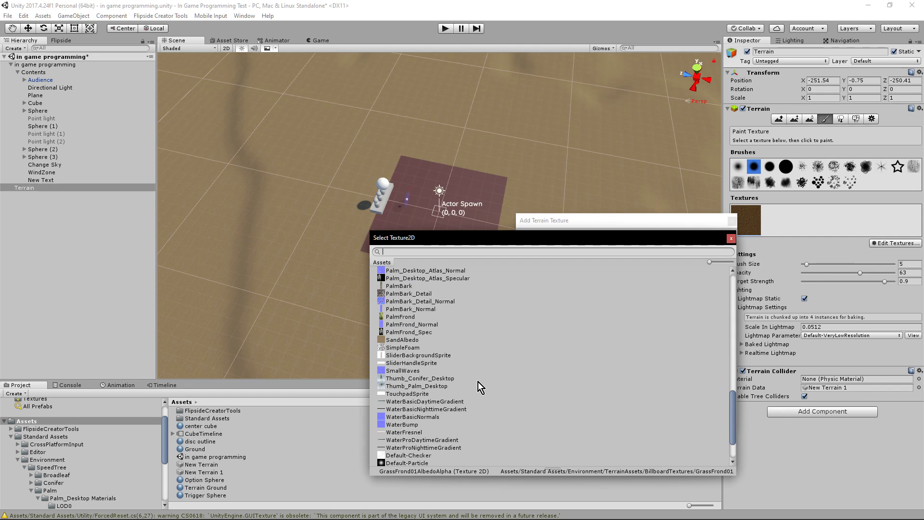
{"action": "scroll", "coordinate": [476, 382], "scroll_direction": "down", "scroll_amount": 2}
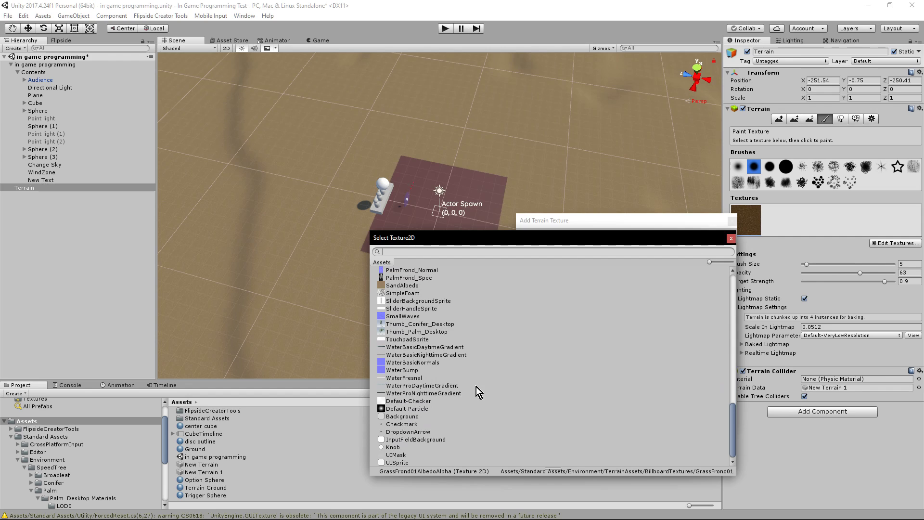
{"action": "scroll", "coordinate": [481, 413], "scroll_direction": "up", "scroll_amount": 4}
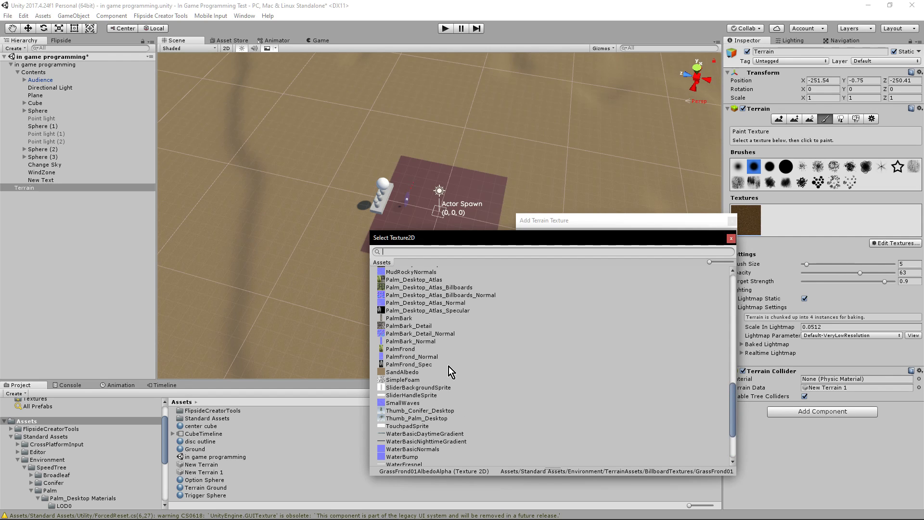
{"action": "scroll", "coordinate": [457, 374], "scroll_direction": "up", "scroll_amount": 1}
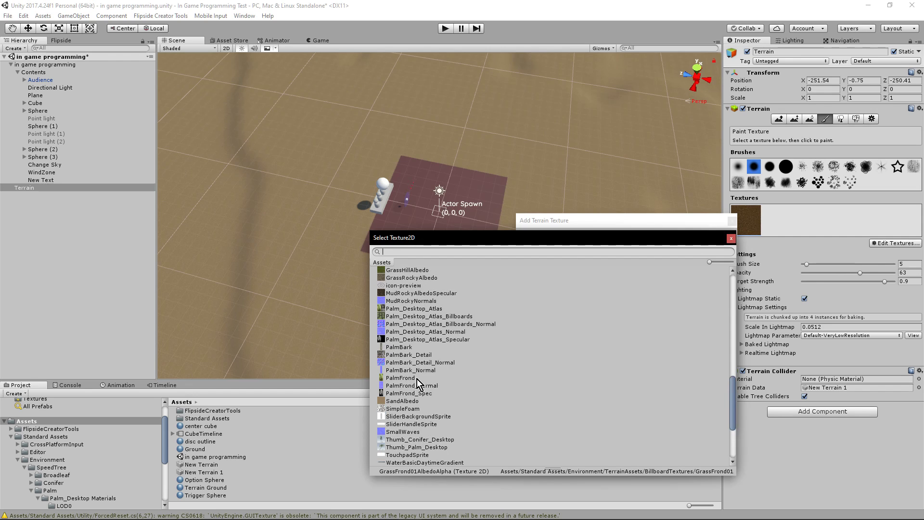
{"action": "left_click", "coordinate": [451, 379]}
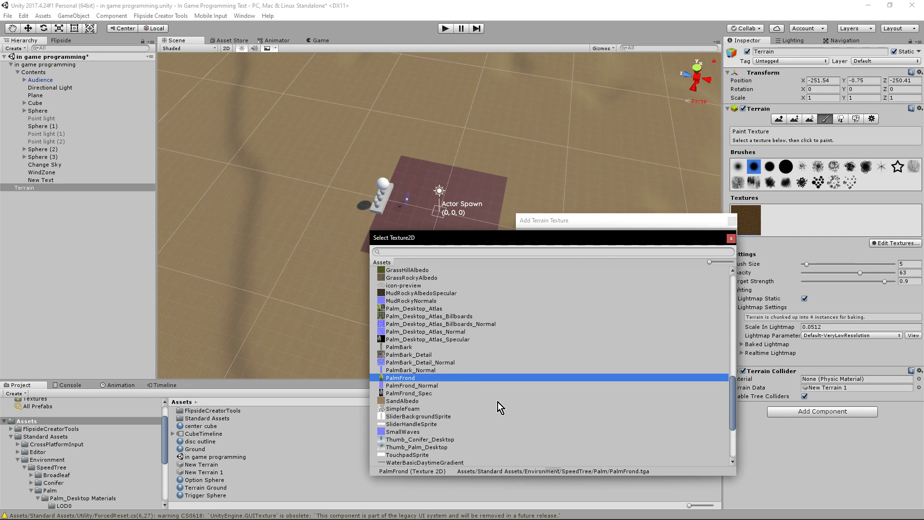
{"action": "left_click", "coordinate": [731, 238]}
{"action": "left_click", "coordinate": [711, 428]}
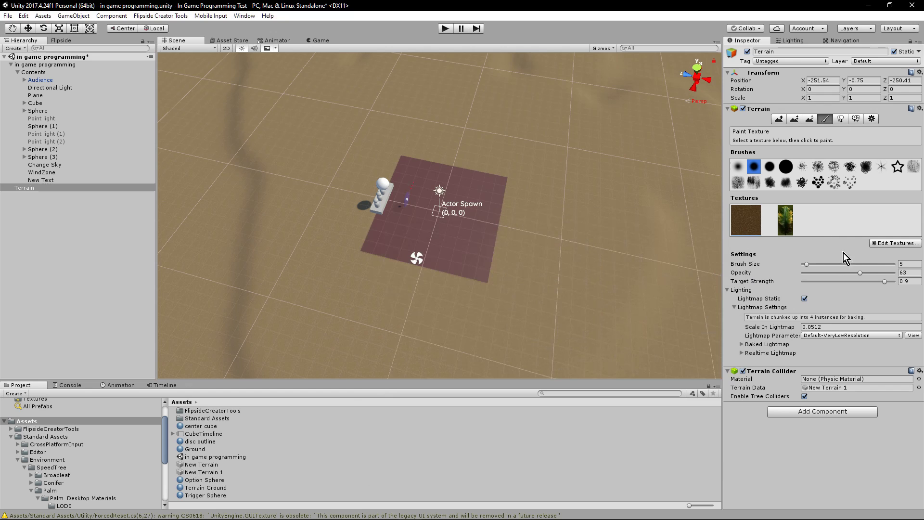
Set the texture brush size to 34 and paint the PalmFrond texture over the ground around the stage
{"action": "left_click", "coordinate": [833, 264]}
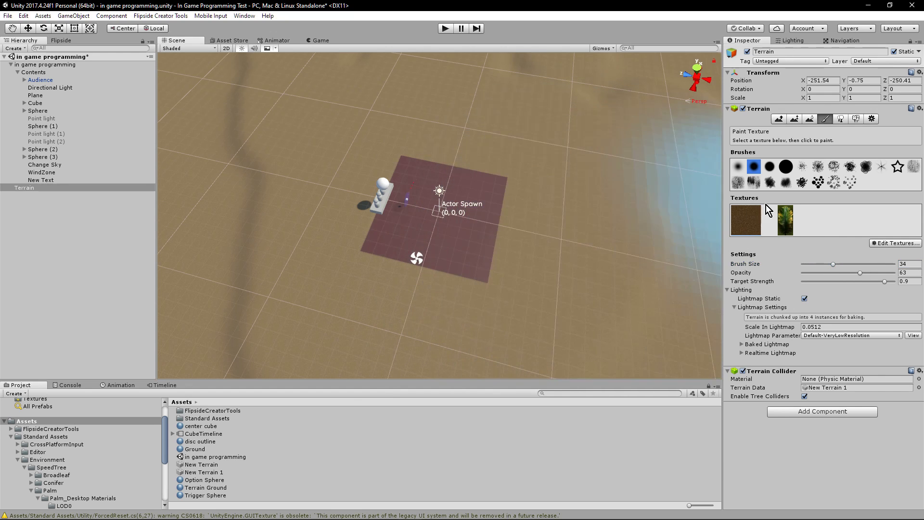
{"action": "left_click", "coordinate": [785, 220]}
{"action": "mouse_move", "coordinate": [645, 247]}
{"action": "left_mouse_down"}
{"action": "mouse_move", "coordinate": [523, 263]}
{"action": "mouse_move", "coordinate": [558, 224]}
{"action": "mouse_move", "coordinate": [320, 158]}
{"action": "mouse_move", "coordinate": [513, 290]}
{"action": "mouse_move", "coordinate": [281, 151]}
{"action": "mouse_move", "coordinate": [454, 285]}
{"action": "mouse_move", "coordinate": [484, 287]}
{"action": "left_mouse_up"}
{"action": "scroll", "coordinate": [484, 290], "scroll_direction": "down", "scroll_amount": 4}
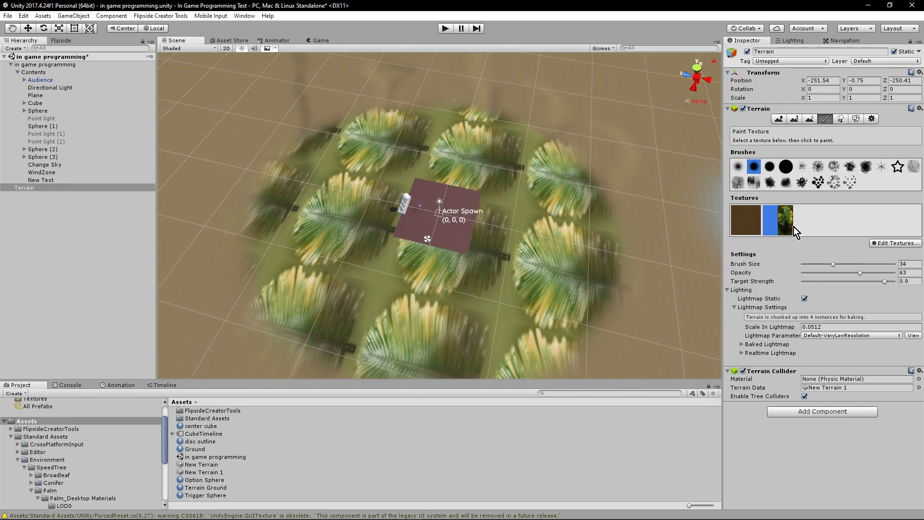
Edit the PalmFrond terrain texture so its tiling size is 1 in X and 1 in Y, and apply it
{"action": "left_click", "coordinate": [886, 243]}
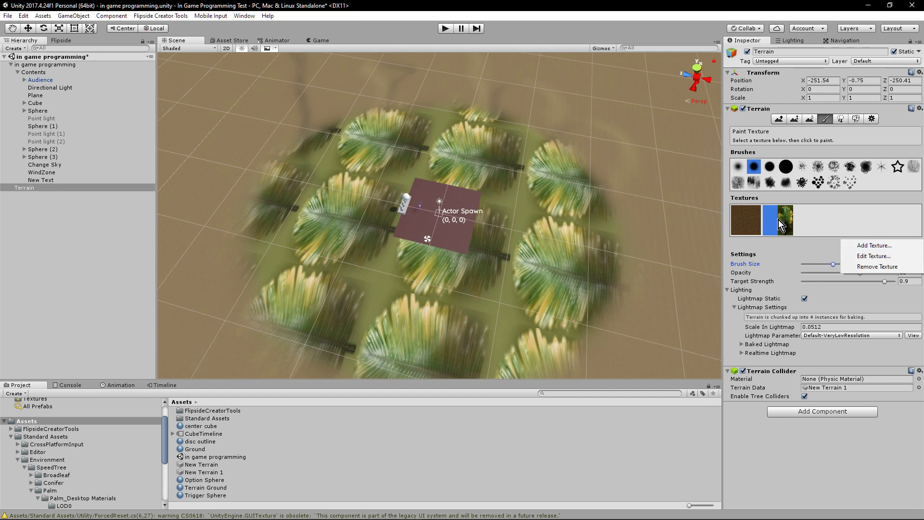
{"action": "left_click", "coordinate": [875, 256]}
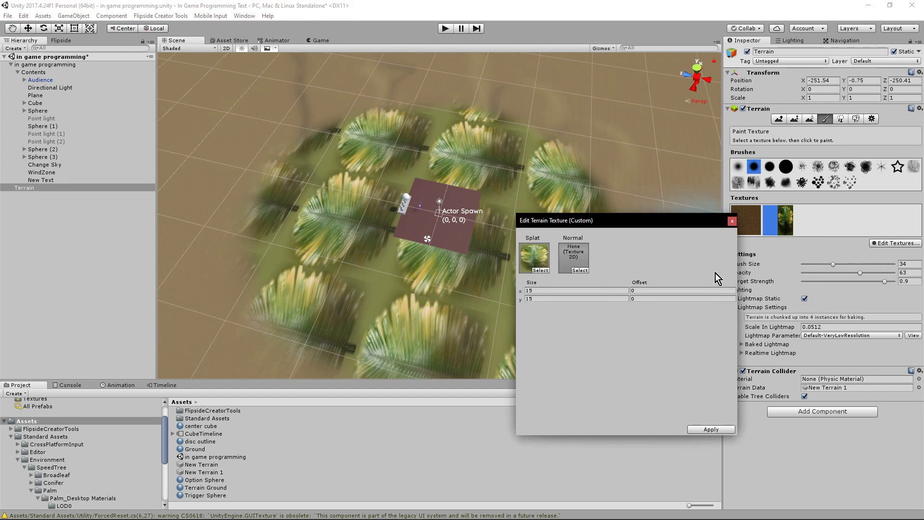
{"action": "left_click", "coordinate": [524, 291]}
{"action": "type", "text": "1"}
{"action": "left_click", "coordinate": [544, 298]}
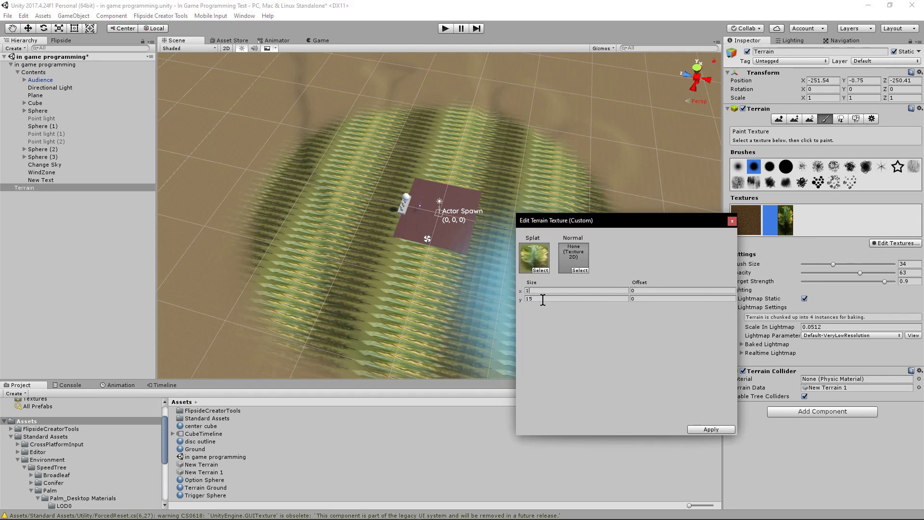
{"action": "type", "text": "1"}
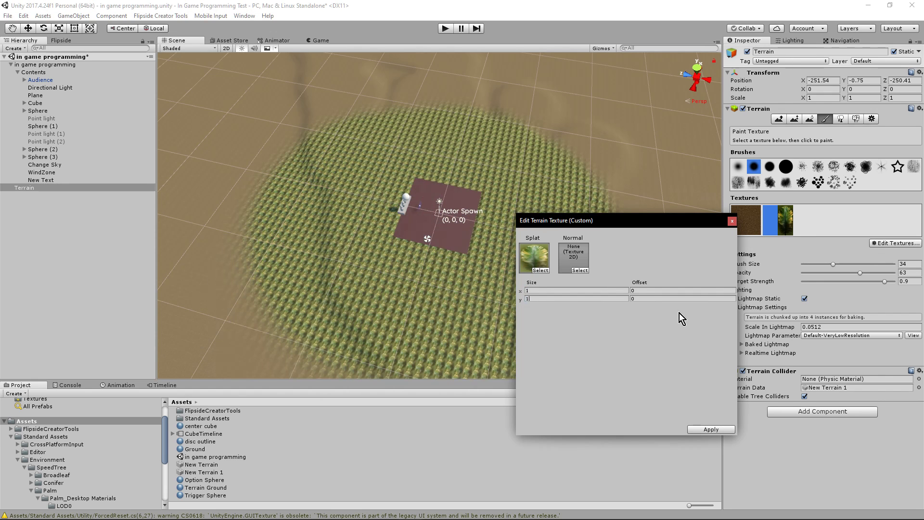
{"action": "left_click", "coordinate": [708, 429]}
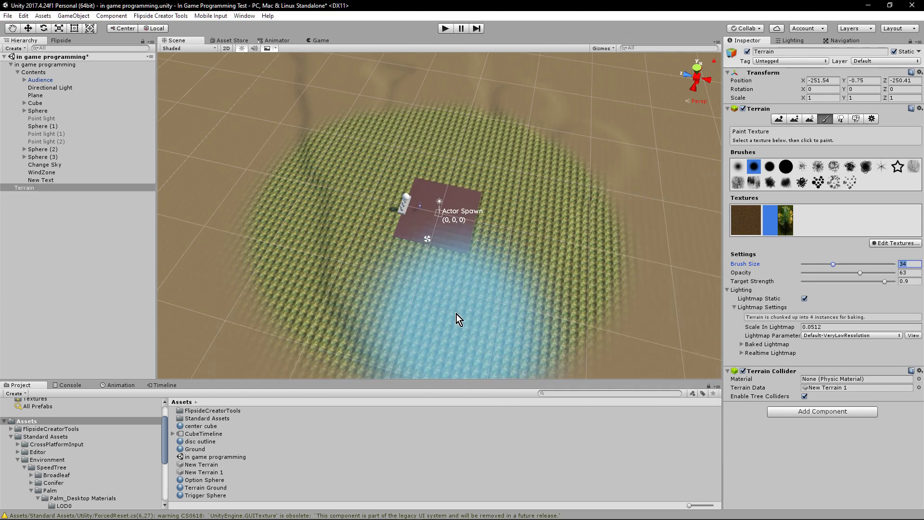
Look at the painted ground around the stage up close, turn off Lightmap Static for the Terrain, and deselect it
{"action": "scroll", "coordinate": [475, 305], "scroll_direction": "up", "scroll_amount": 5}
{"action": "scroll", "coordinate": [479, 318], "scroll_direction": "up", "scroll_amount": 3}
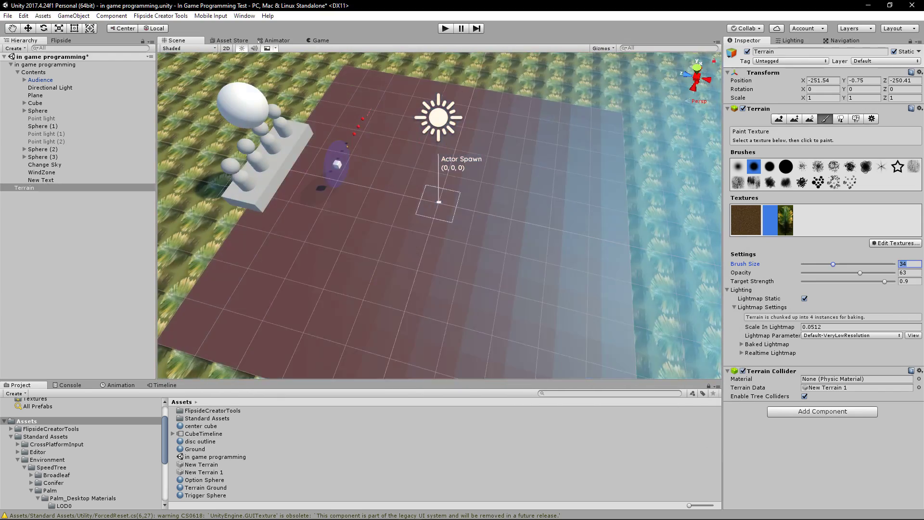
{"action": "left_click", "coordinate": [900, 299]}
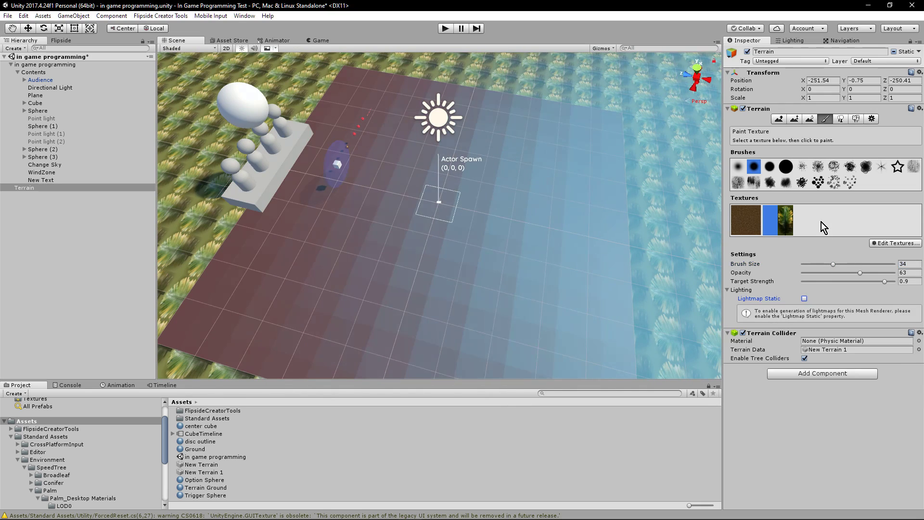
{"action": "scroll", "coordinate": [565, 204], "scroll_direction": "down", "scroll_amount": 4}
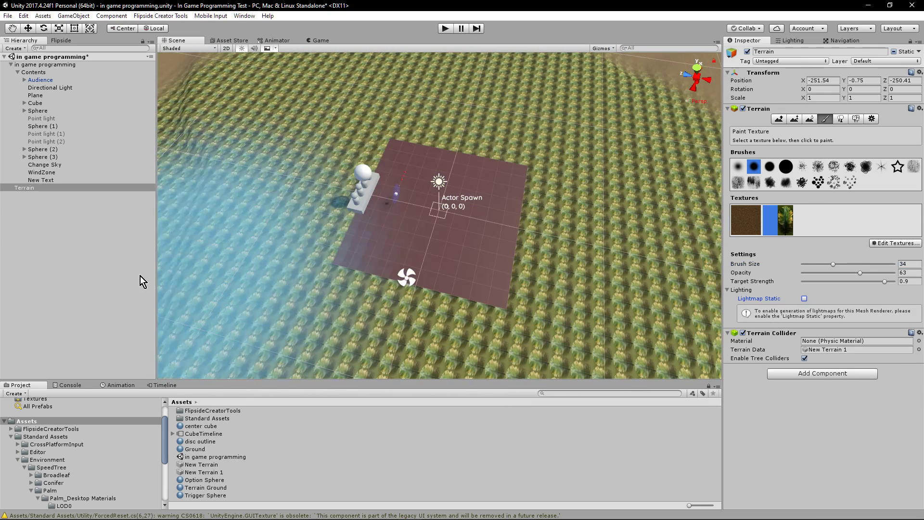
{"action": "left_click", "coordinate": [54, 301]}
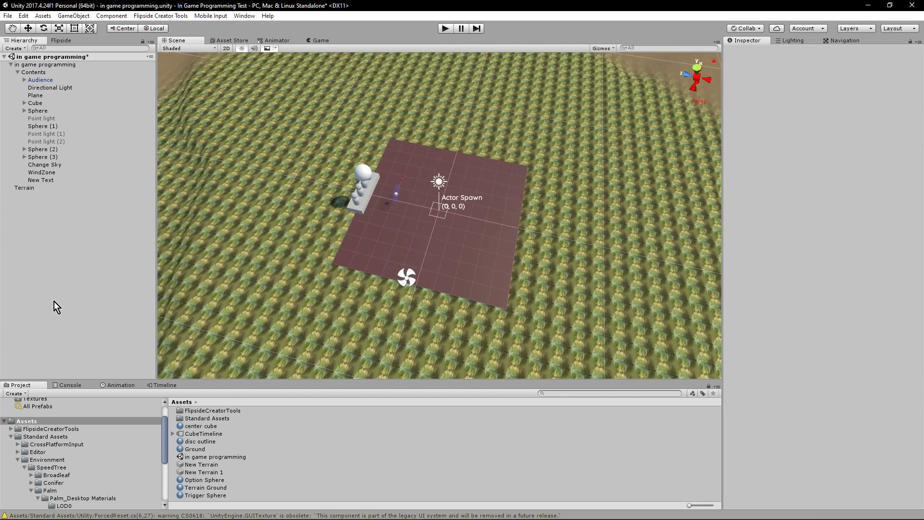
Add the Palm_Desktop prefab to the Terrain's paintable trees
{"action": "left_click", "coordinate": [29, 188]}
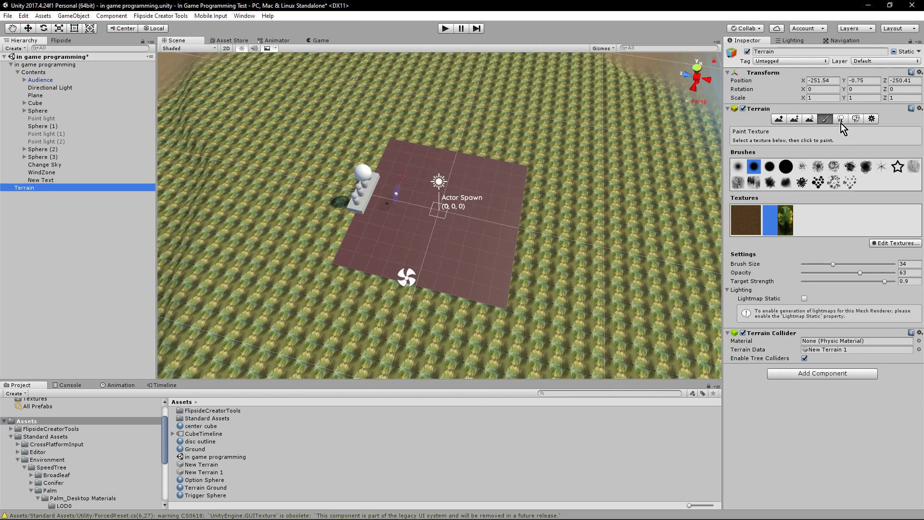
{"action": "left_click", "coordinate": [840, 119]}
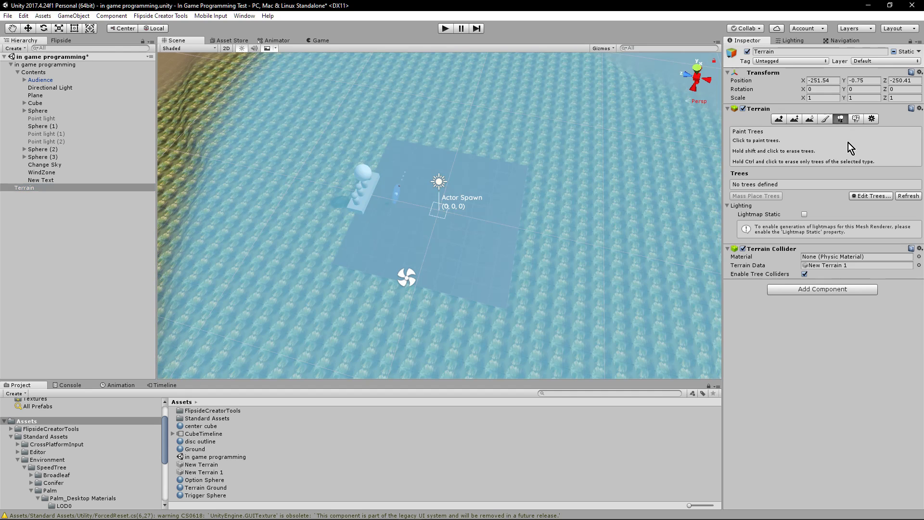
{"action": "left_click", "coordinate": [861, 197]}
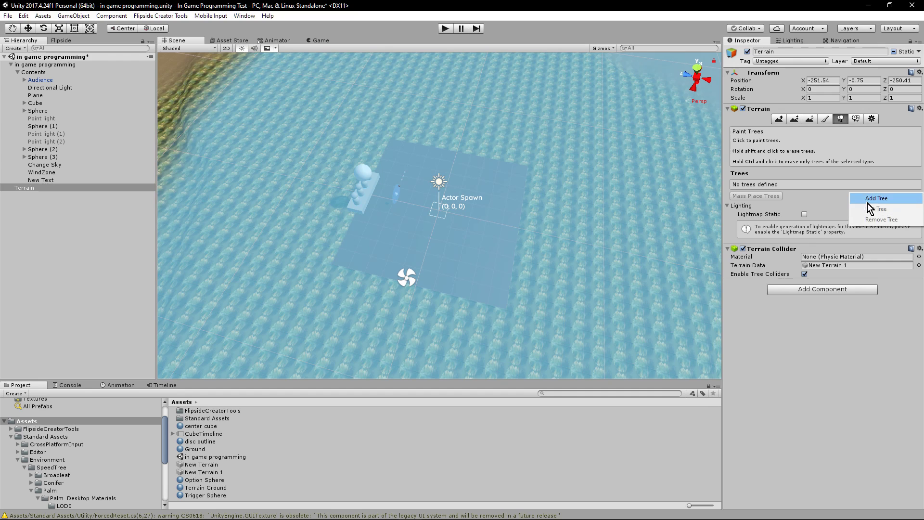
{"action": "left_click", "coordinate": [887, 199]}
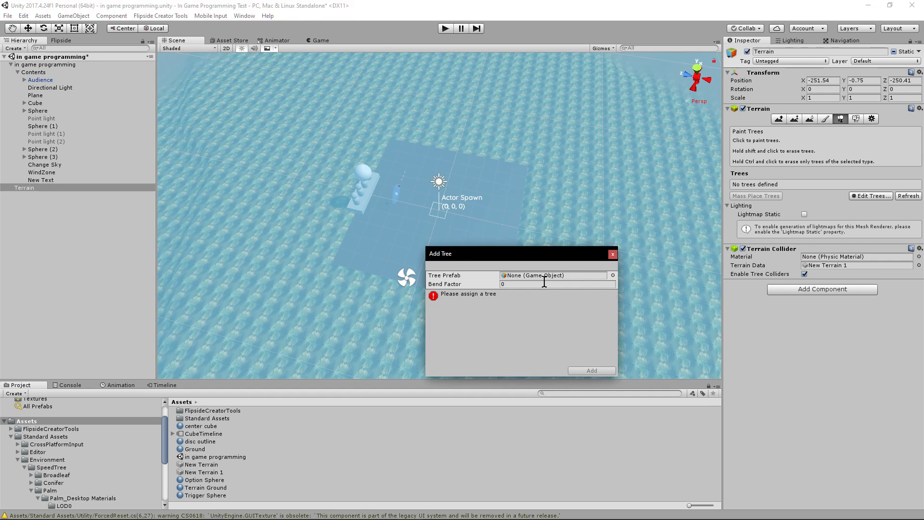
{"action": "left_click", "coordinate": [613, 275]}
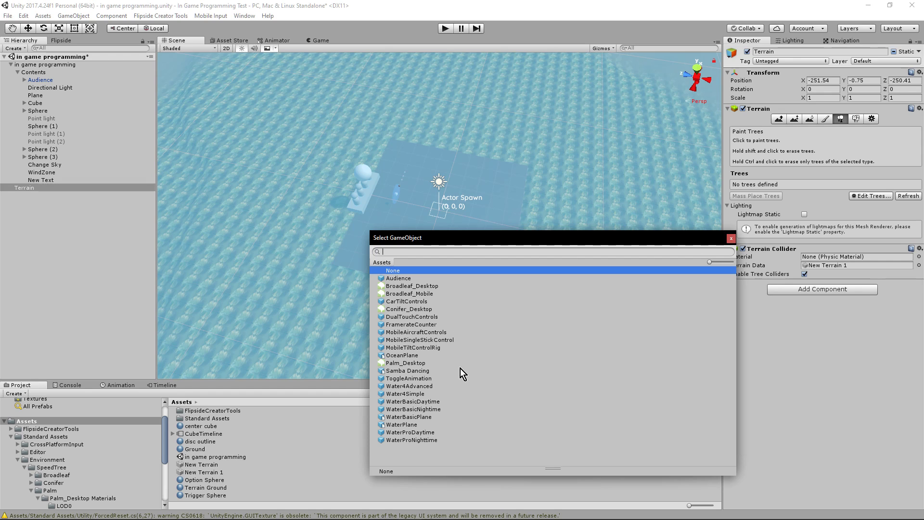
{"action": "left_click", "coordinate": [417, 364]}
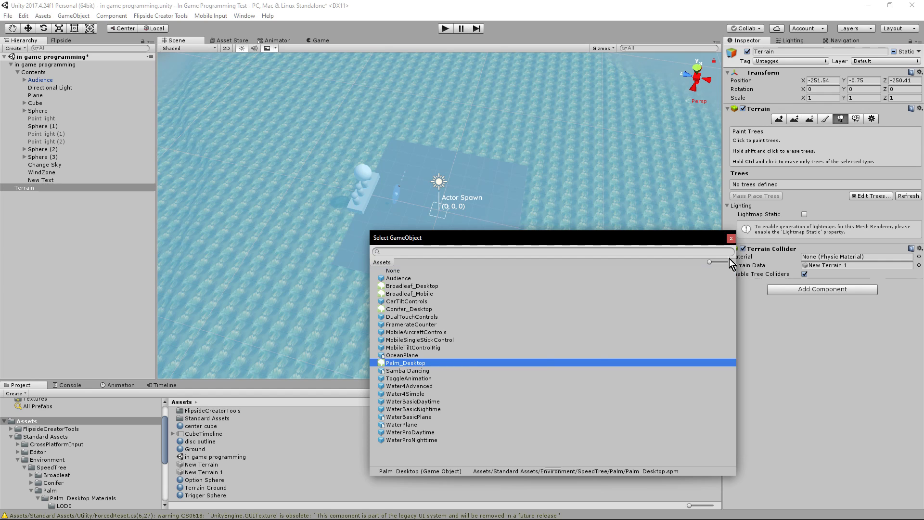
{"action": "left_click", "coordinate": [731, 239]}
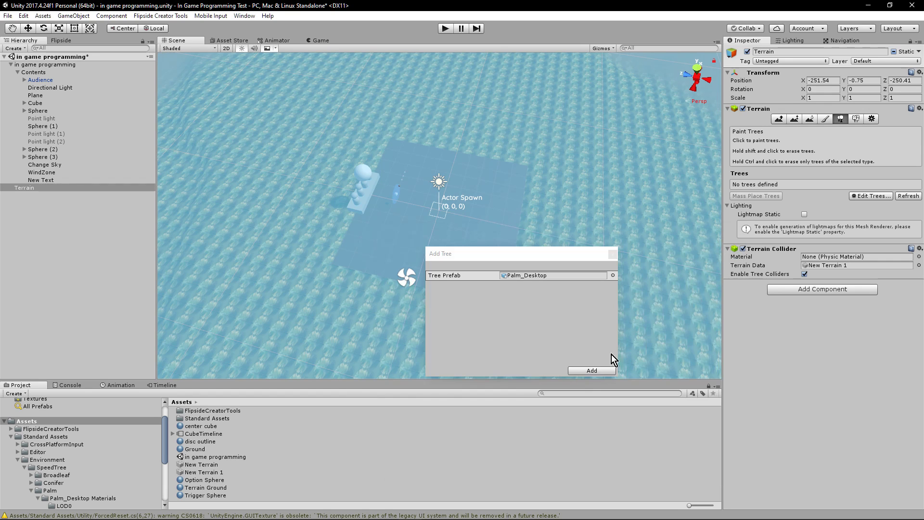
{"action": "left_click", "coordinate": [599, 370]}
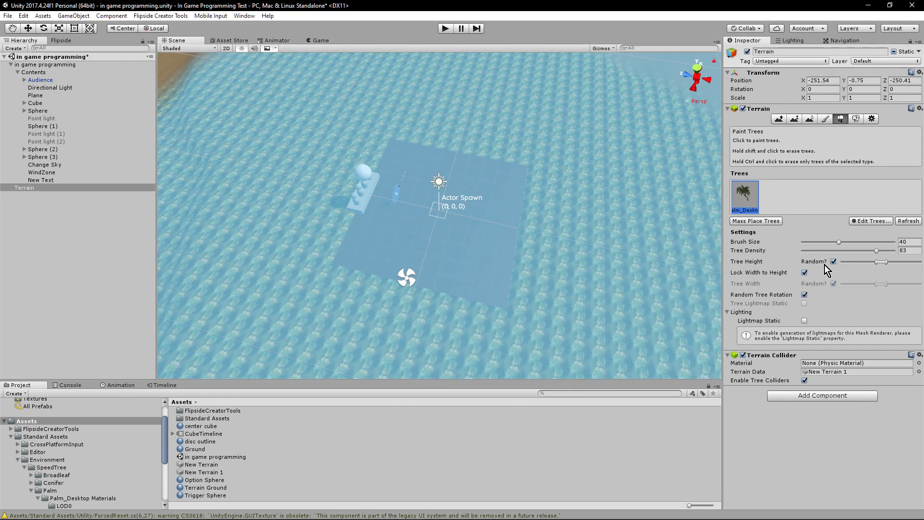
Reduce the tree brush size to 4.6 and paint palm trees on the ground around the stage
{"action": "left_click_drag", "start_coordinate": [837, 243], "coordinate": [806, 248]}
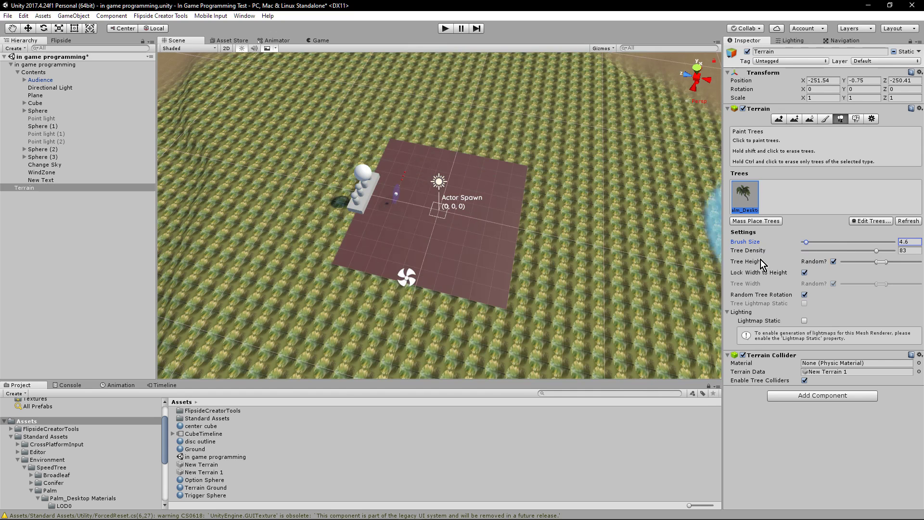
{"action": "left_click", "coordinate": [619, 209]}
{"action": "mouse_move", "coordinate": [618, 209]}
{"action": "left_mouse_down"}
{"action": "mouse_move", "coordinate": [623, 276]}
{"action": "mouse_move", "coordinate": [568, 202]}
{"action": "mouse_move", "coordinate": [553, 217]}
{"action": "left_mouse_up"}
{"action": "mouse_move", "coordinate": [284, 132]}
{"action": "left_mouse_down"}
{"action": "mouse_move", "coordinate": [241, 236]}
{"action": "mouse_move", "coordinate": [261, 282]}
{"action": "mouse_move", "coordinate": [302, 164]}
{"action": "mouse_move", "coordinate": [467, 107]}
{"action": "mouse_move", "coordinate": [642, 292]}
{"action": "mouse_move", "coordinate": [515, 327]}
{"action": "left_mouse_up"}
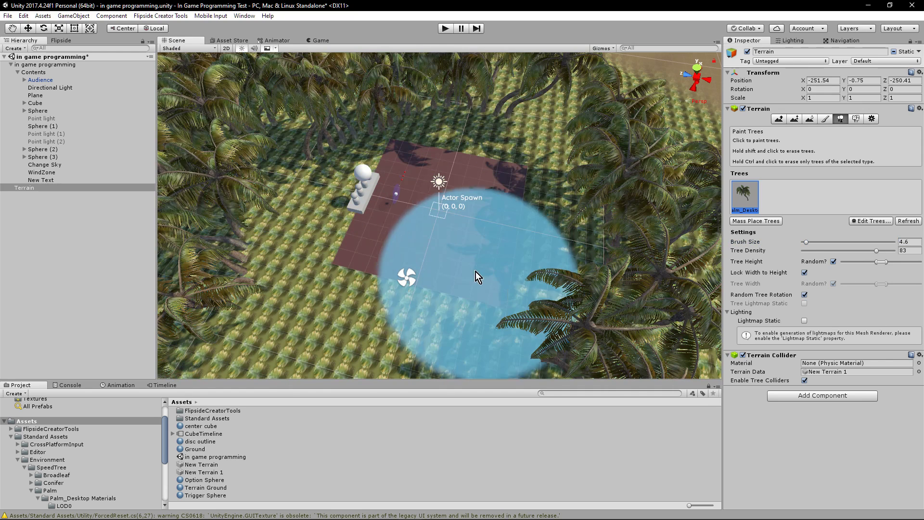
Place a few palms over the stage at a tree density of 16 and erase the palms surrounding it
{"action": "left_click_drag", "start_coordinate": [848, 251], "coordinate": [809, 250]}
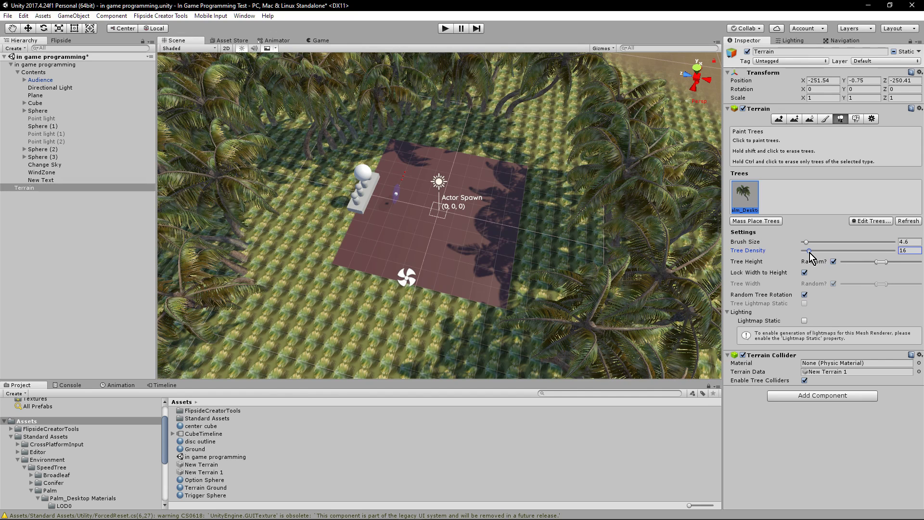
{"action": "left_click", "coordinate": [439, 221]}
{"action": "left_click", "coordinate": [432, 261]}
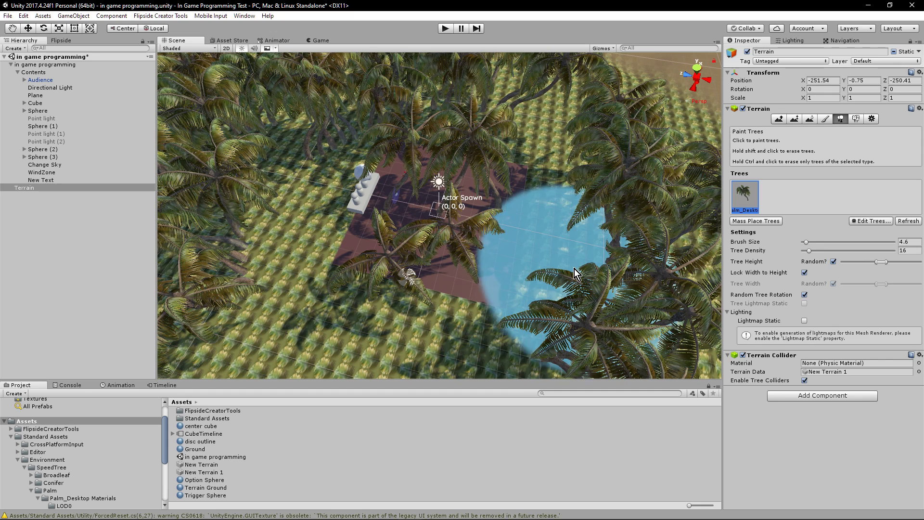
{"action": "mouse_move", "coordinate": [576, 276]}
{"action": "left_mouse_down", "text": "shift"}
{"action": "mouse_move", "coordinate": [641, 268]}
{"action": "mouse_move", "coordinate": [467, 101]}
{"action": "mouse_move", "coordinate": [424, 77]}
{"action": "mouse_move", "coordinate": [269, 125]}
{"action": "mouse_move", "coordinate": [250, 113]}
{"action": "mouse_move", "coordinate": [375, 63]}
{"action": "mouse_move", "coordinate": [359, 128]}
{"action": "mouse_move", "coordinate": [202, 190]}
{"action": "mouse_move", "coordinate": [207, 237]}
{"action": "mouse_move", "coordinate": [246, 337]}
{"action": "left_mouse_up", "text": "shift"}
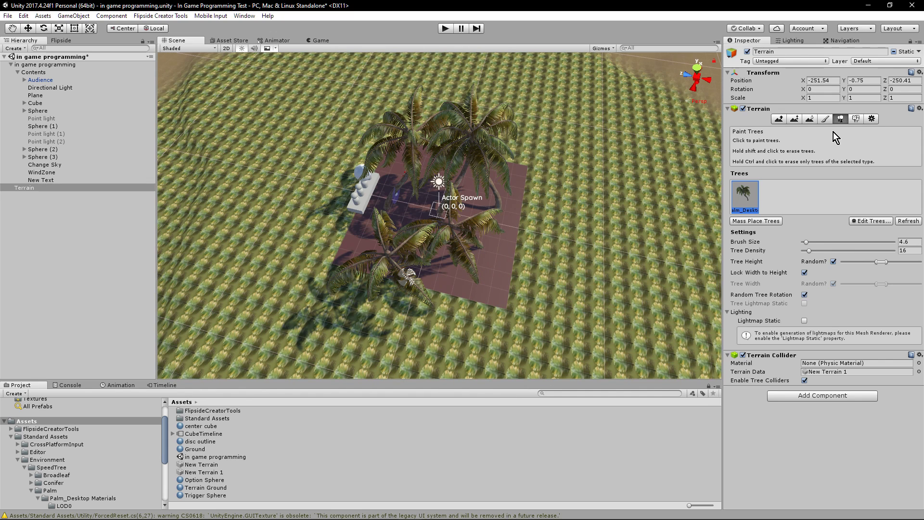
Raise tall spikes beside the stage and mounds across the surrounding sand using Raise/Lower Terrain with a spotted brush
{"action": "left_click", "coordinate": [809, 119]}
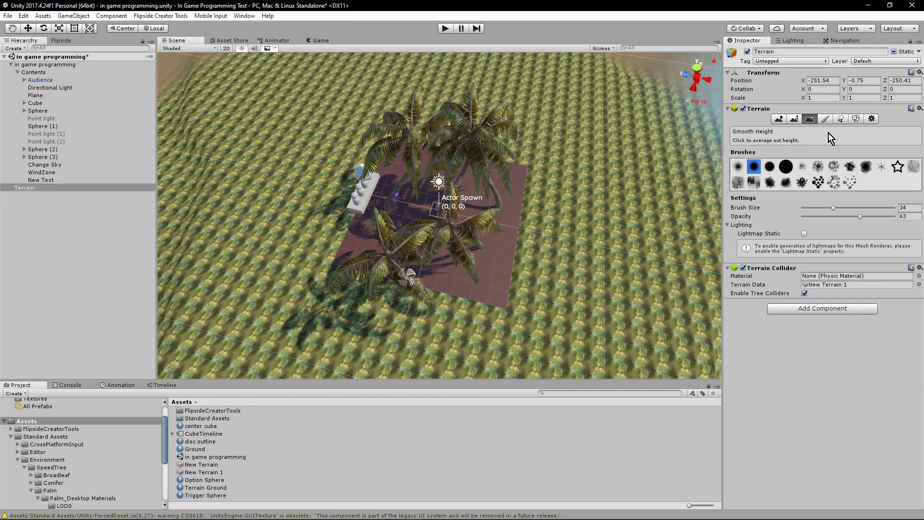
{"action": "scroll", "coordinate": [666, 165], "scroll_direction": "down", "scroll_amount": 5}
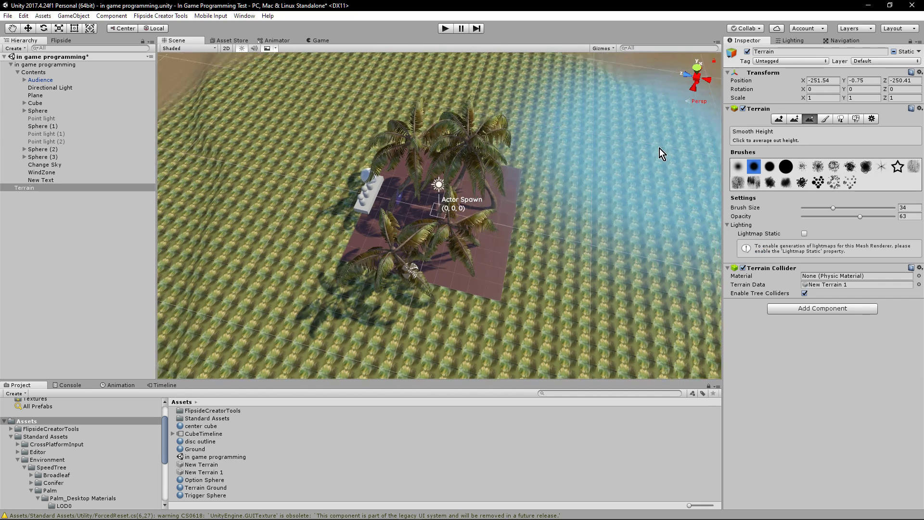
{"action": "left_click", "coordinate": [780, 119]}
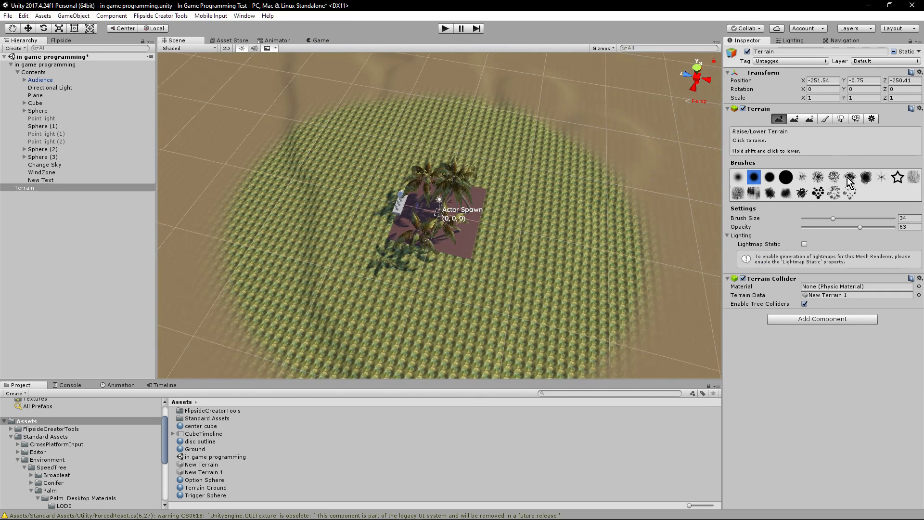
{"action": "left_click", "coordinate": [818, 194]}
{"action": "left_click_drag", "start_coordinate": [651, 206], "coordinate": [655, 193]}
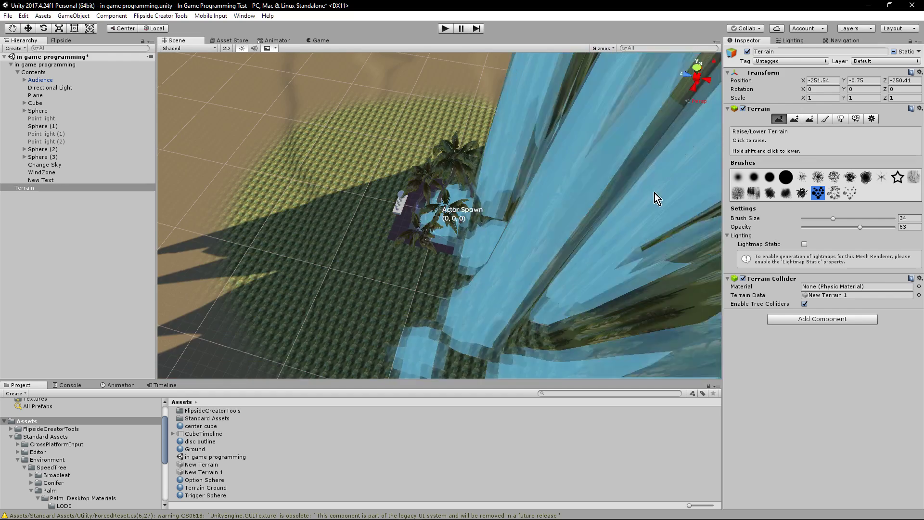
{"action": "scroll", "coordinate": [708, 188], "scroll_direction": "down", "scroll_amount": 5}
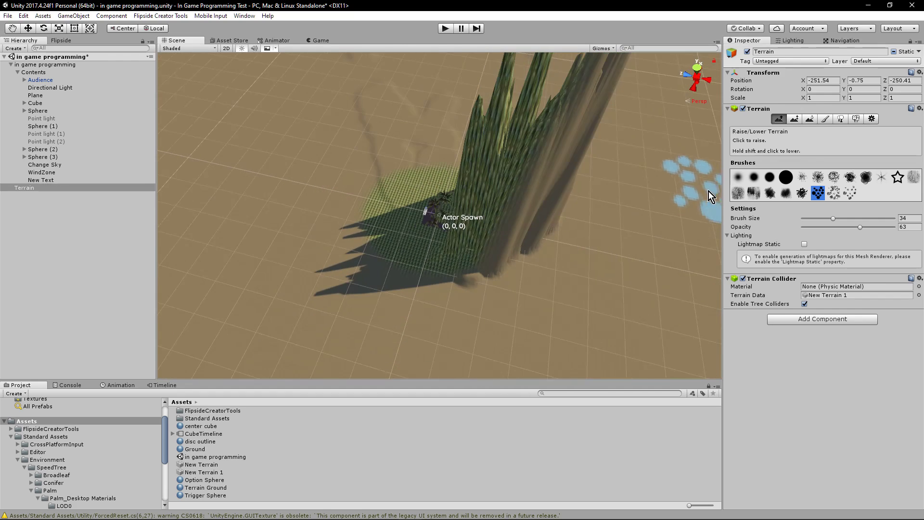
{"action": "mouse_move", "coordinate": [379, 234]}
{"action": "left_mouse_down"}
{"action": "mouse_move", "coordinate": [339, 233]}
{"action": "mouse_move", "coordinate": [340, 309]}
{"action": "mouse_move", "coordinate": [541, 321]}
{"action": "mouse_move", "coordinate": [670, 247]}
{"action": "mouse_move", "coordinate": [643, 182]}
{"action": "mouse_move", "coordinate": [597, 247]}
{"action": "mouse_move", "coordinate": [630, 267]}
{"action": "mouse_move", "coordinate": [693, 243]}
{"action": "left_mouse_up"}
Smooth the raised spikes and mounds into rounded hills using Smooth Height with the largest solid round brush
{"action": "left_click", "coordinate": [810, 118]}
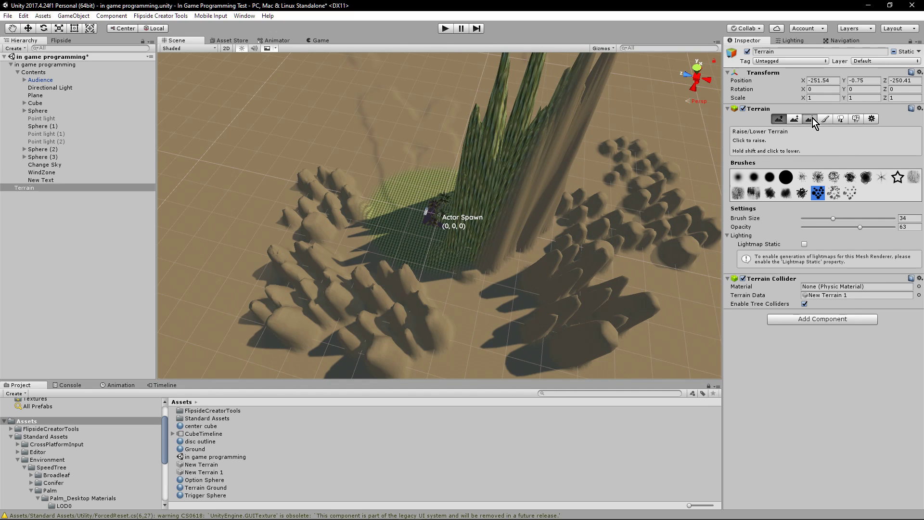
{"action": "left_click", "coordinate": [786, 167]}
{"action": "mouse_move", "coordinate": [553, 202]}
{"action": "left_mouse_down"}
{"action": "mouse_move", "coordinate": [536, 209]}
{"action": "mouse_move", "coordinate": [522, 179]}
{"action": "mouse_move", "coordinate": [559, 183]}
{"action": "mouse_move", "coordinate": [535, 241]}
{"action": "mouse_move", "coordinate": [570, 330]}
{"action": "mouse_move", "coordinate": [295, 323]}
{"action": "mouse_move", "coordinate": [316, 198]}
{"action": "mouse_move", "coordinate": [363, 310]}
{"action": "mouse_move", "coordinate": [613, 299]}
{"action": "mouse_move", "coordinate": [635, 156]}
{"action": "mouse_move", "coordinate": [543, 300]}
{"action": "mouse_move", "coordinate": [354, 317]}
{"action": "mouse_move", "coordinate": [251, 245]}
{"action": "mouse_move", "coordinate": [282, 264]}
{"action": "mouse_move", "coordinate": [311, 262]}
{"action": "left_mouse_up"}
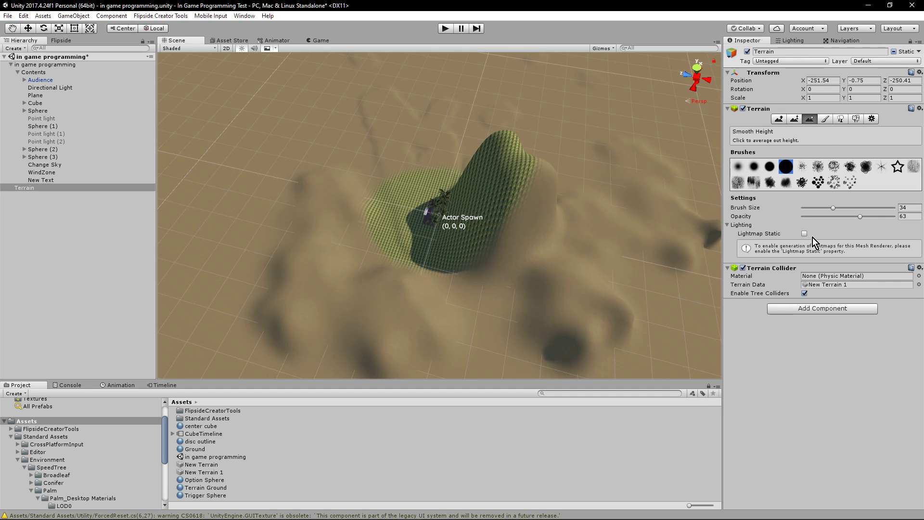
Turn off Auto Generate in the scene's lighting settings and return to the Terrain's properties
{"action": "left_click", "coordinate": [791, 42]}
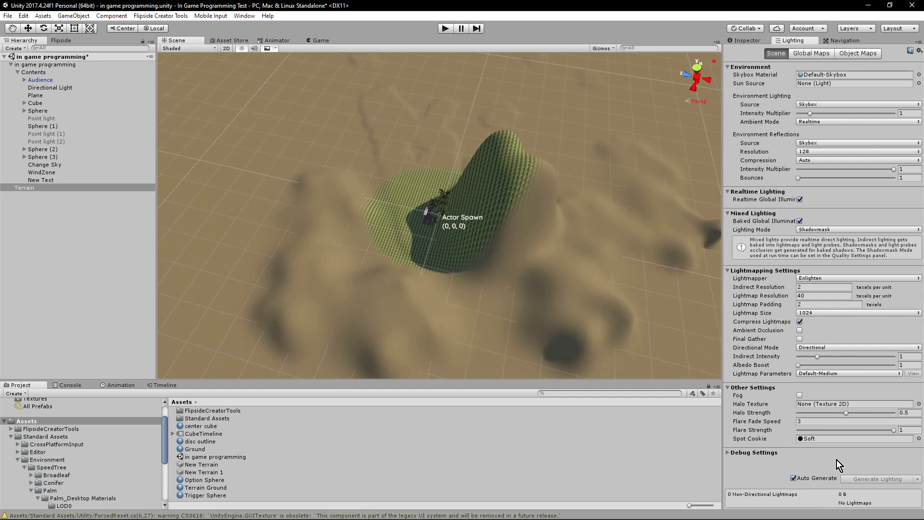
{"action": "left_click", "coordinate": [745, 39]}
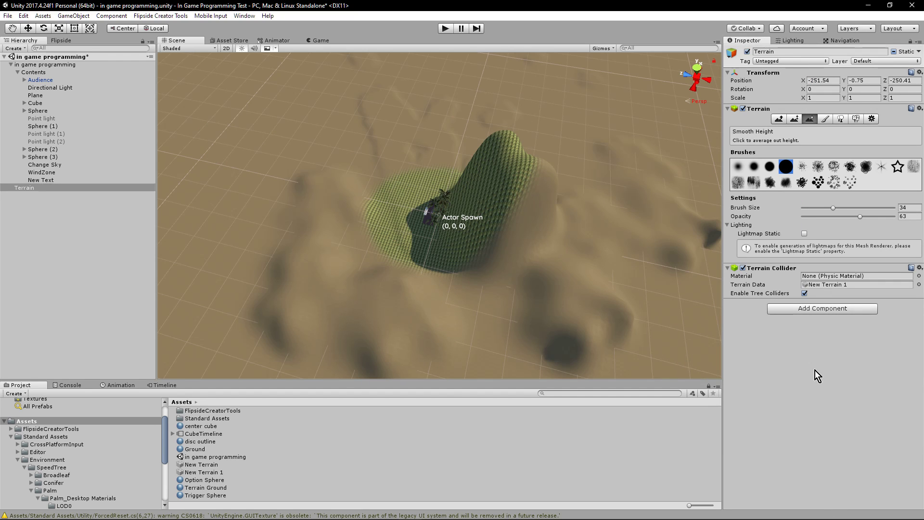
{"action": "left_click", "coordinate": [793, 40]}
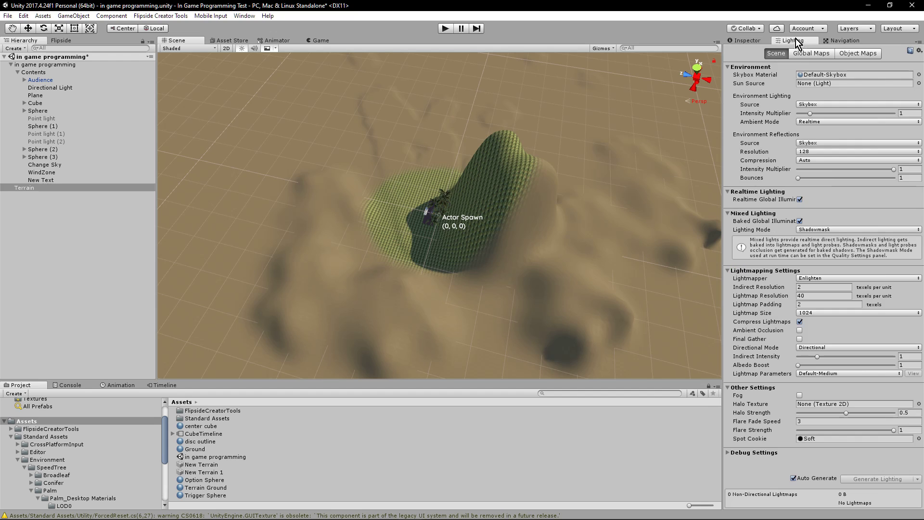
{"action": "left_click", "coordinate": [797, 478]}
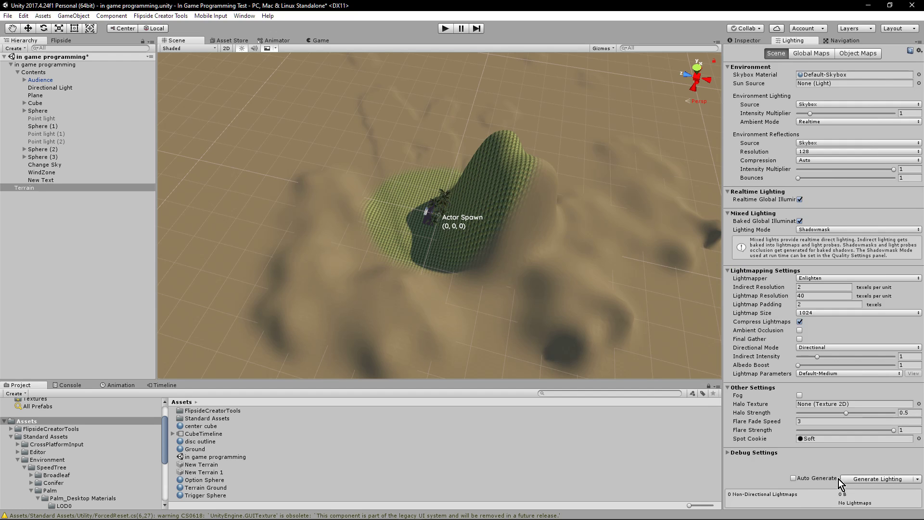
{"action": "left_click", "coordinate": [746, 40]}
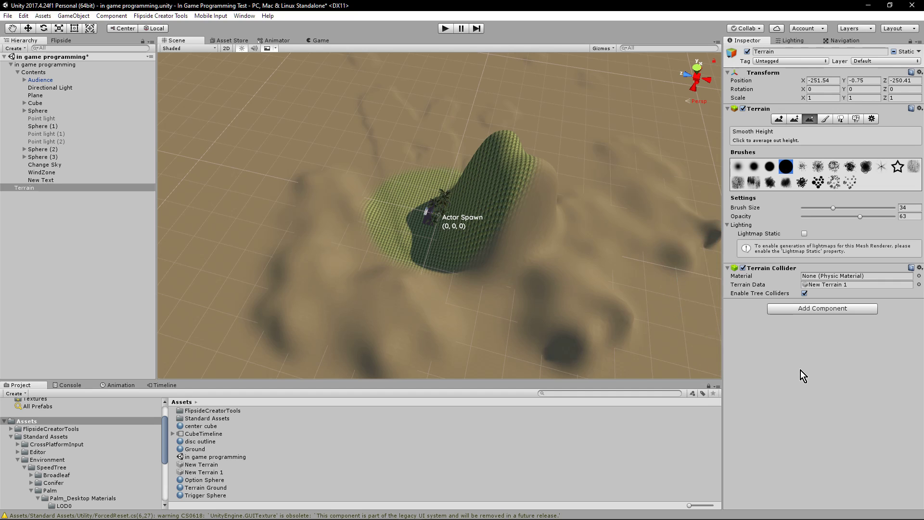
Rotate the Directional Light to about X 20.6, Y 41.6, Z 46.6 and check the shadows near the stage
{"action": "left_click", "coordinate": [61, 88]}
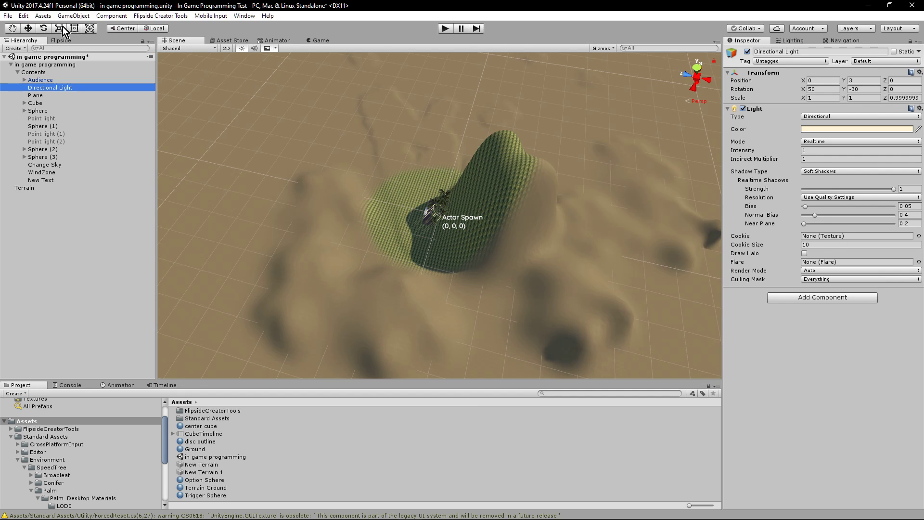
{"action": "left_click", "coordinate": [43, 29]}
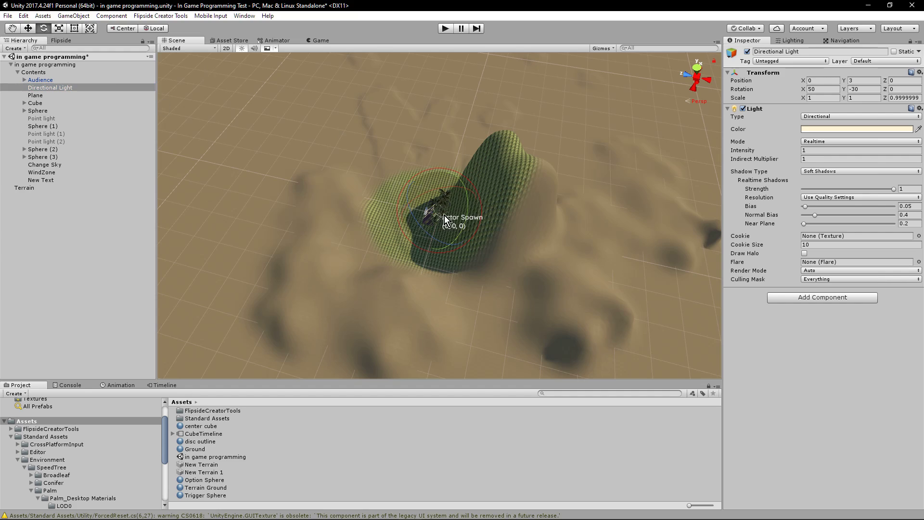
{"action": "mouse_move", "coordinate": [467, 198]}
{"action": "left_mouse_down"}
{"action": "mouse_move", "coordinate": [487, 296]}
{"action": "mouse_move", "coordinate": [483, 221]}
{"action": "mouse_move", "coordinate": [493, 303]}
{"action": "mouse_move", "coordinate": [478, 158]}
{"action": "mouse_move", "coordinate": [454, 57]}
{"action": "mouse_move", "coordinate": [468, 117]}
{"action": "mouse_move", "coordinate": [368, 144]}
{"action": "mouse_move", "coordinate": [492, 291]}
{"action": "mouse_move", "coordinate": [495, 278]}
{"action": "left_mouse_up"}
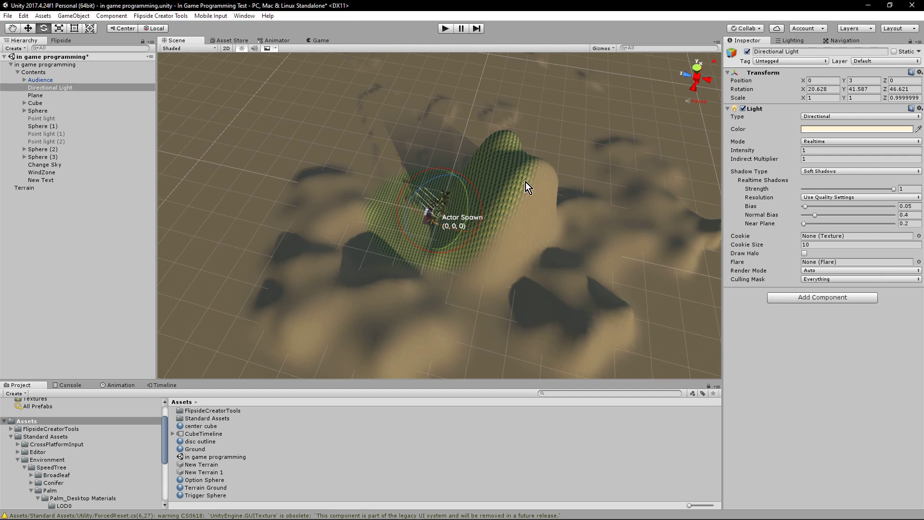
{"action": "scroll", "coordinate": [408, 264], "scroll_direction": "up", "scroll_amount": 10}
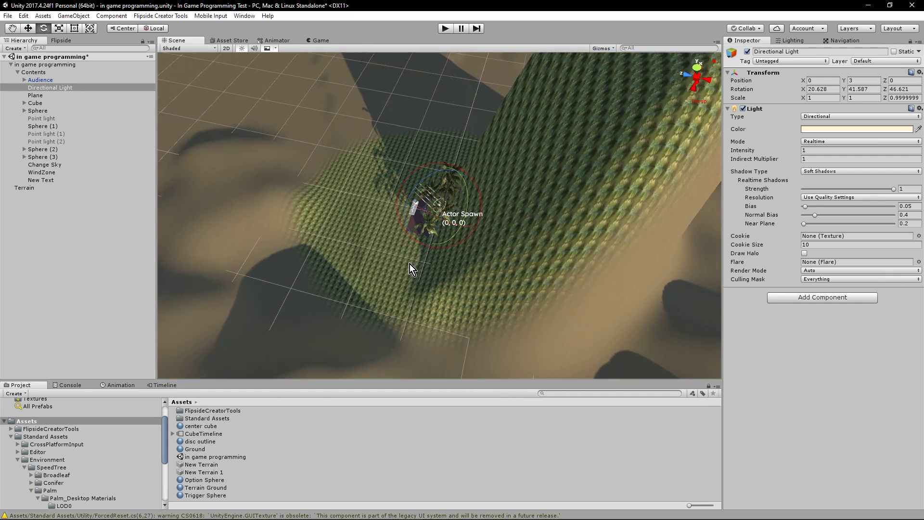